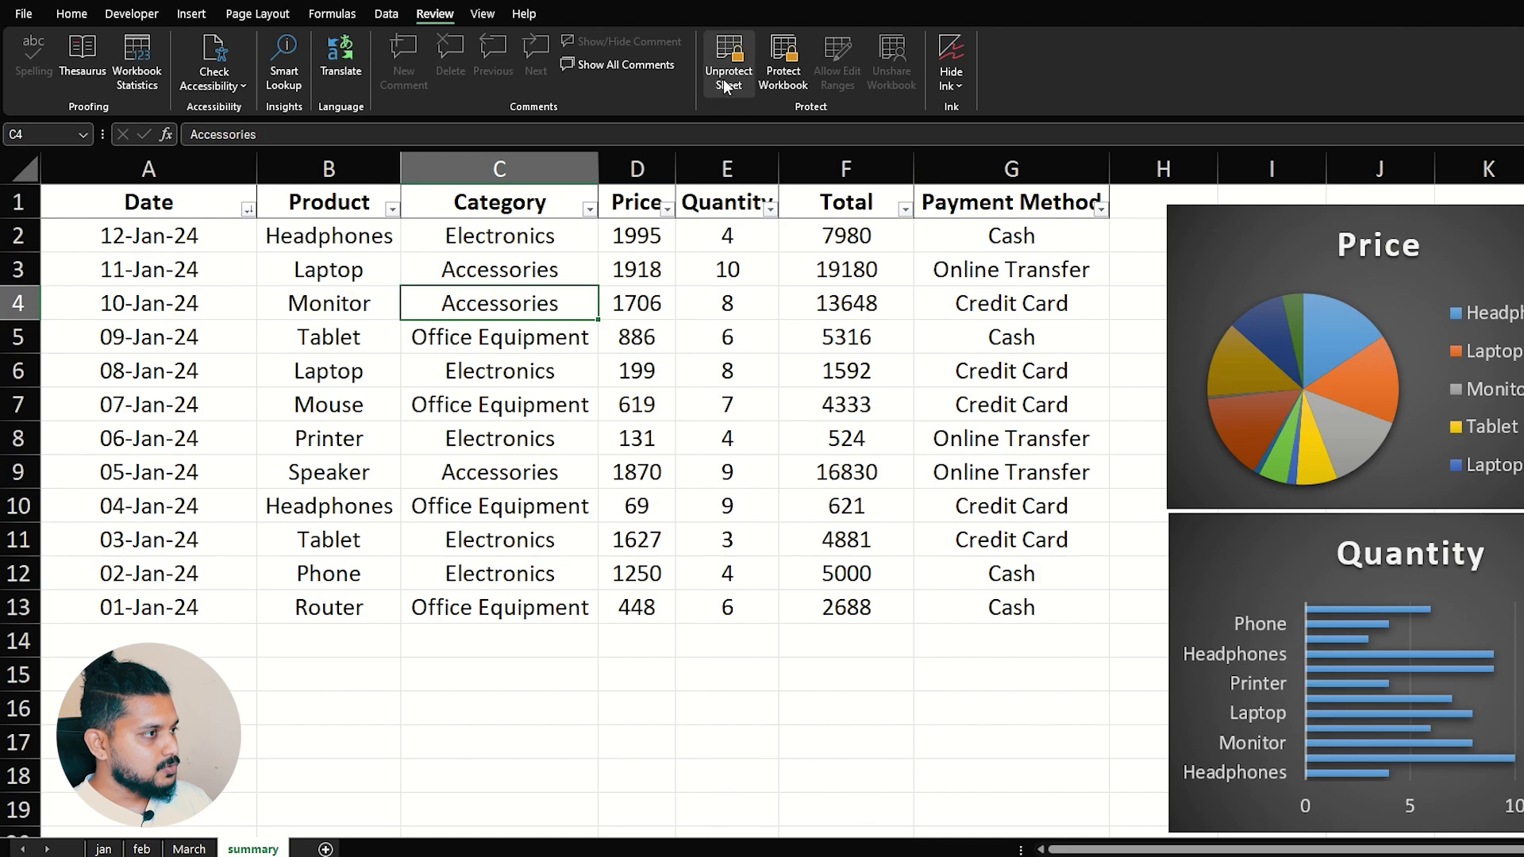
Try to unprotect the summary sheet by entering the sheet password, and try to edit a cell in the Category column
click(727, 79)
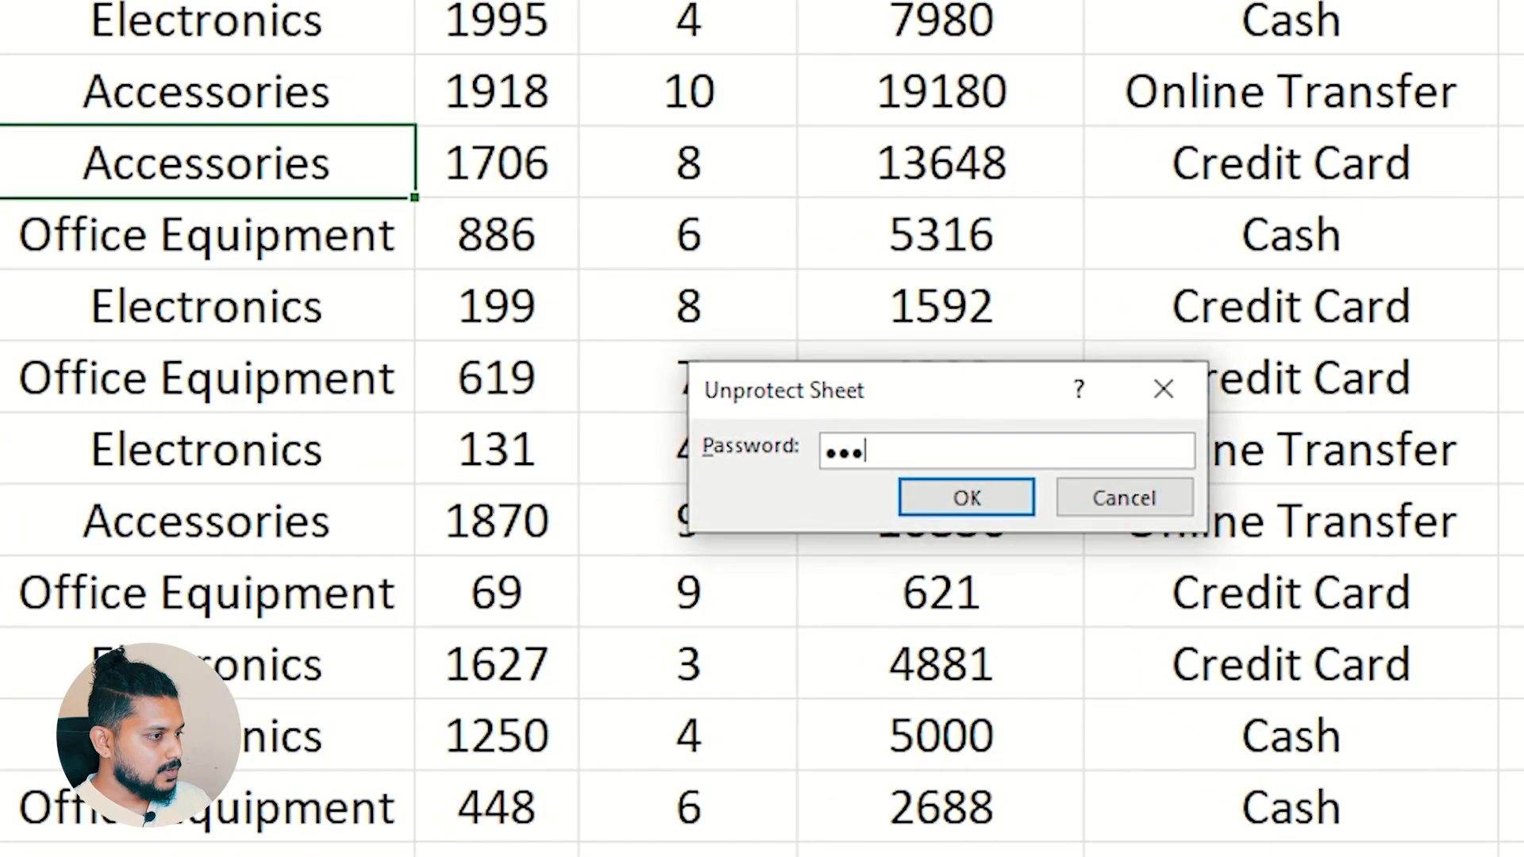
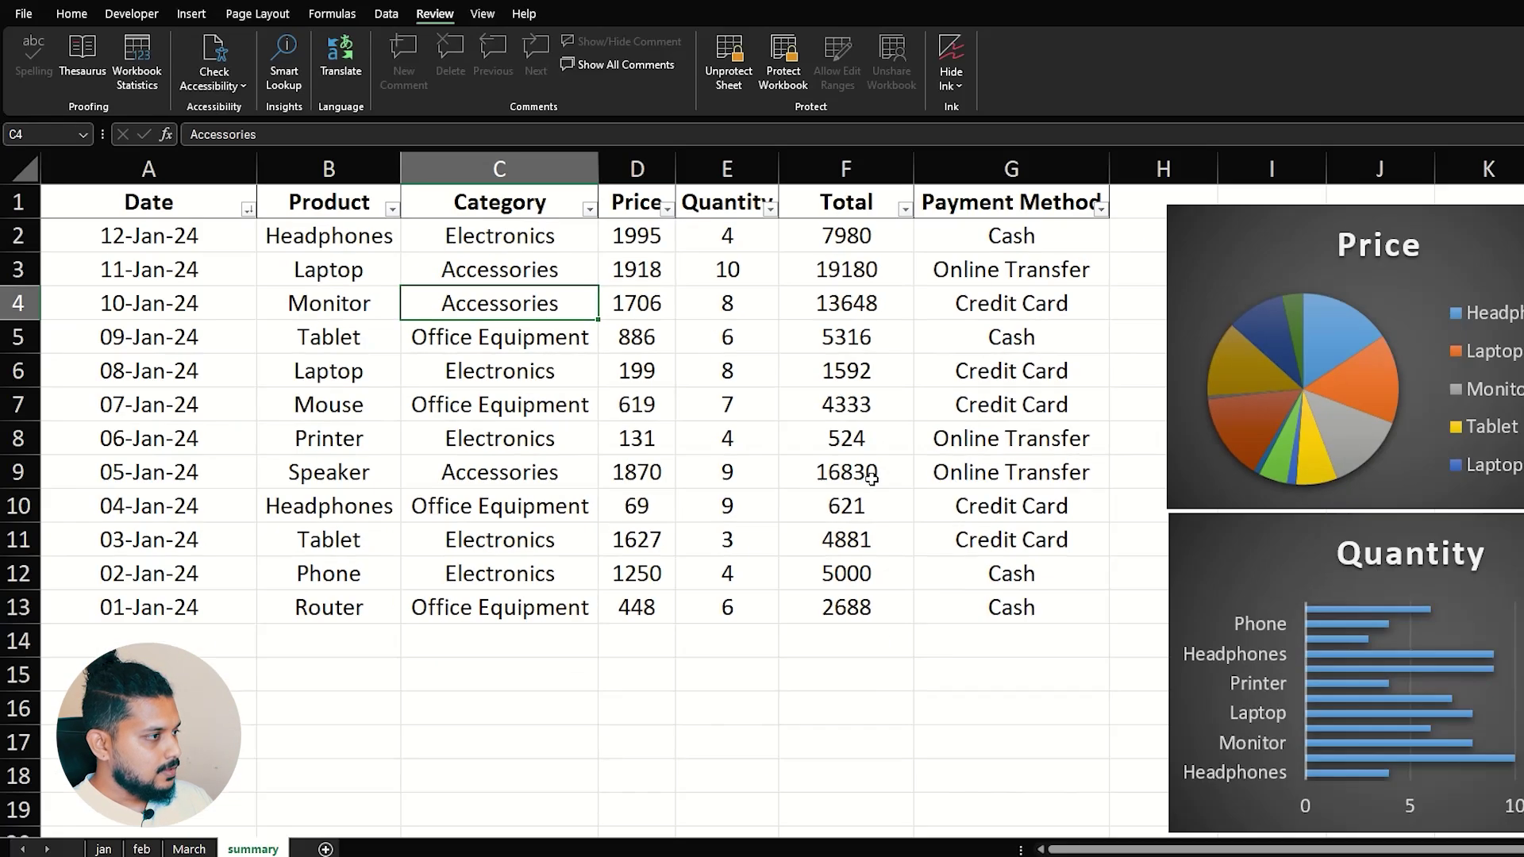
double_click(536, 408)
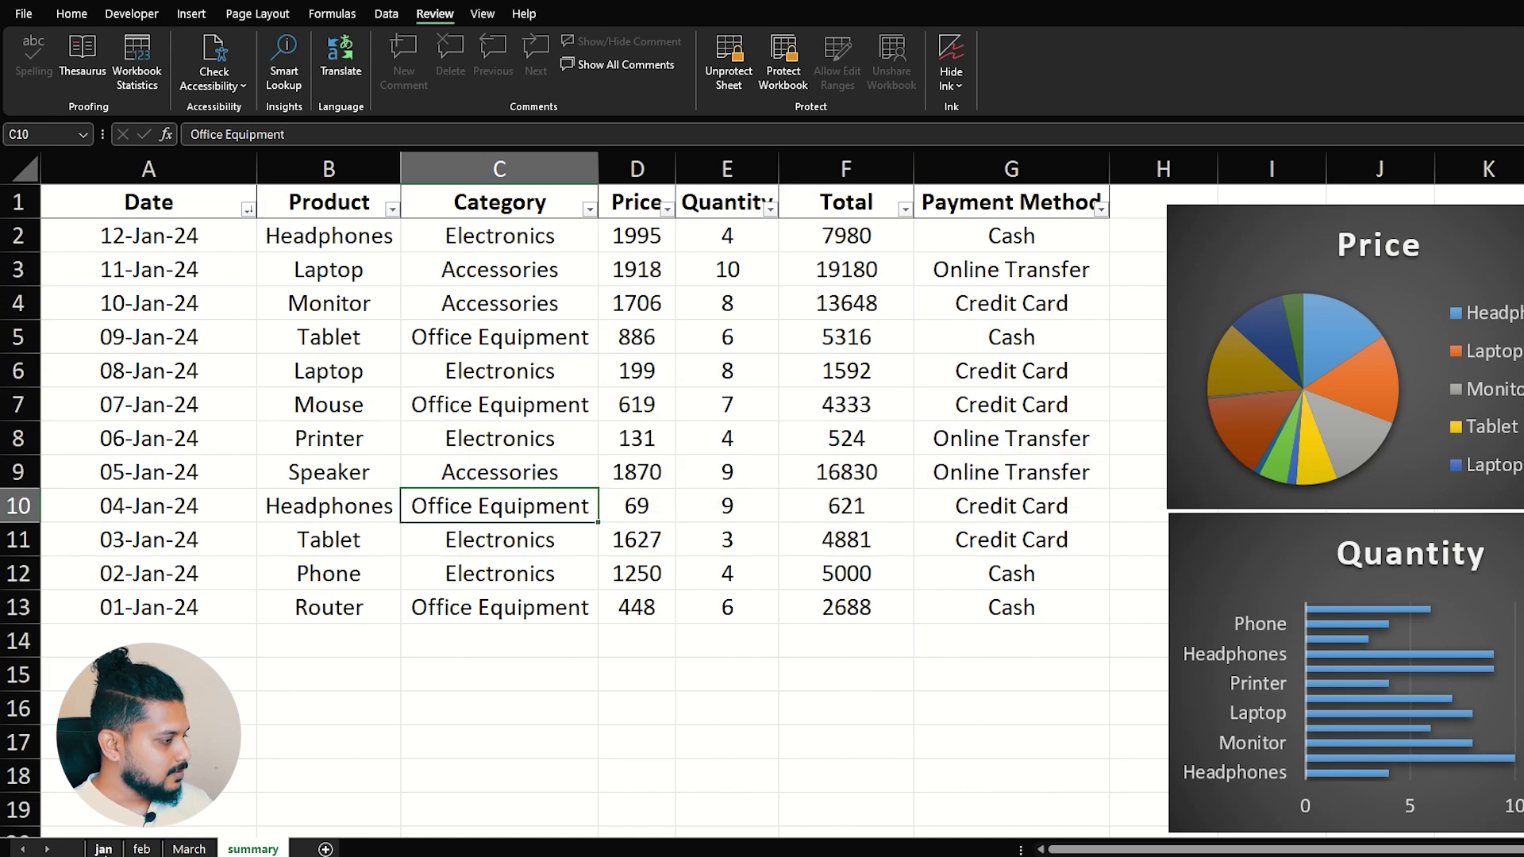
View the jan, feb and March sheets, and return to the Category column of the summary sheet
click(103, 849)
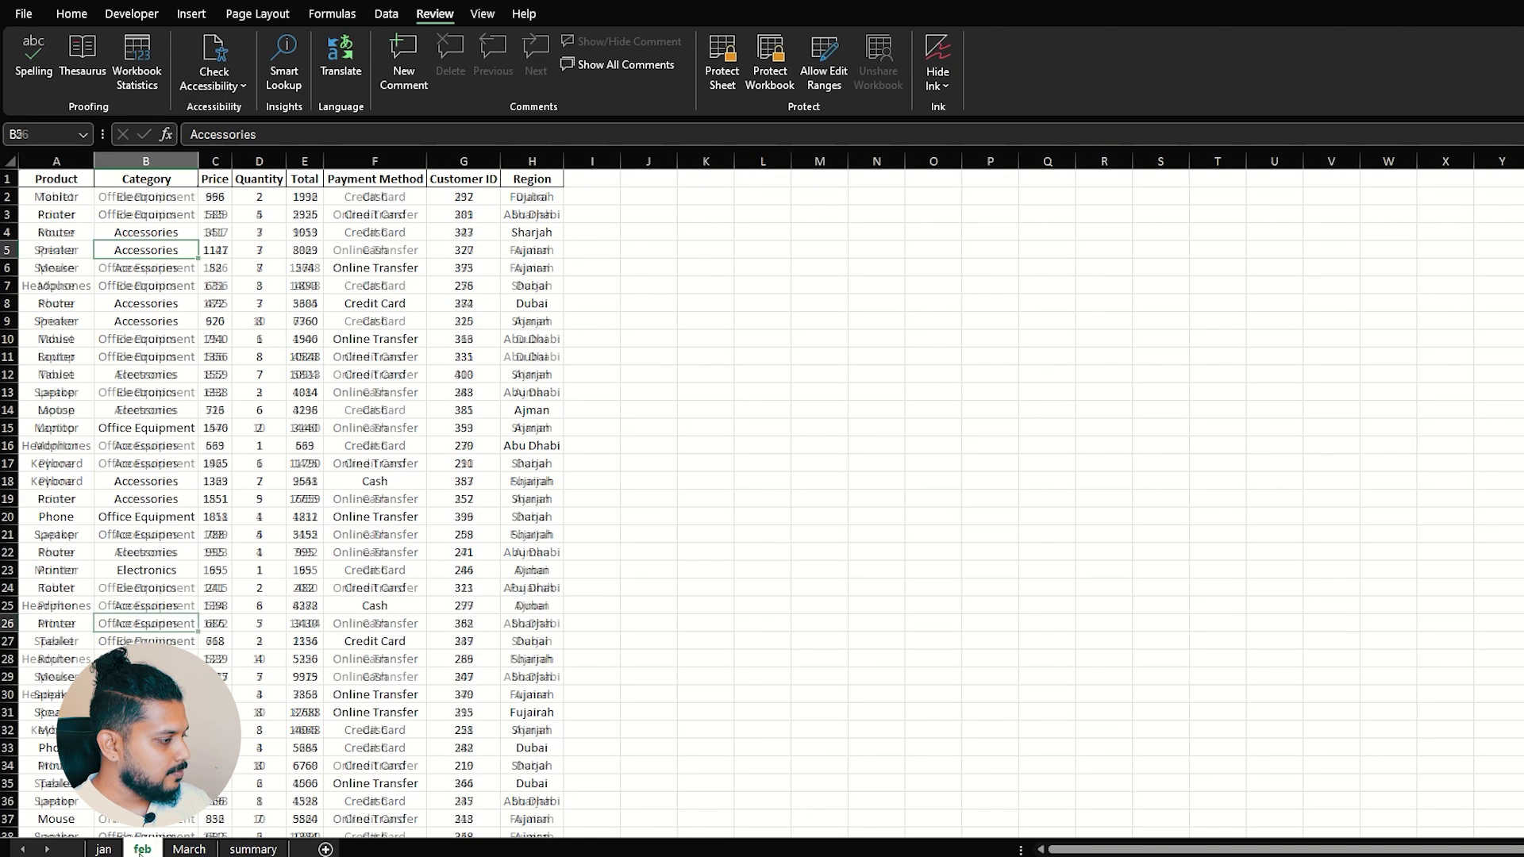
click(171, 849)
click(270, 848)
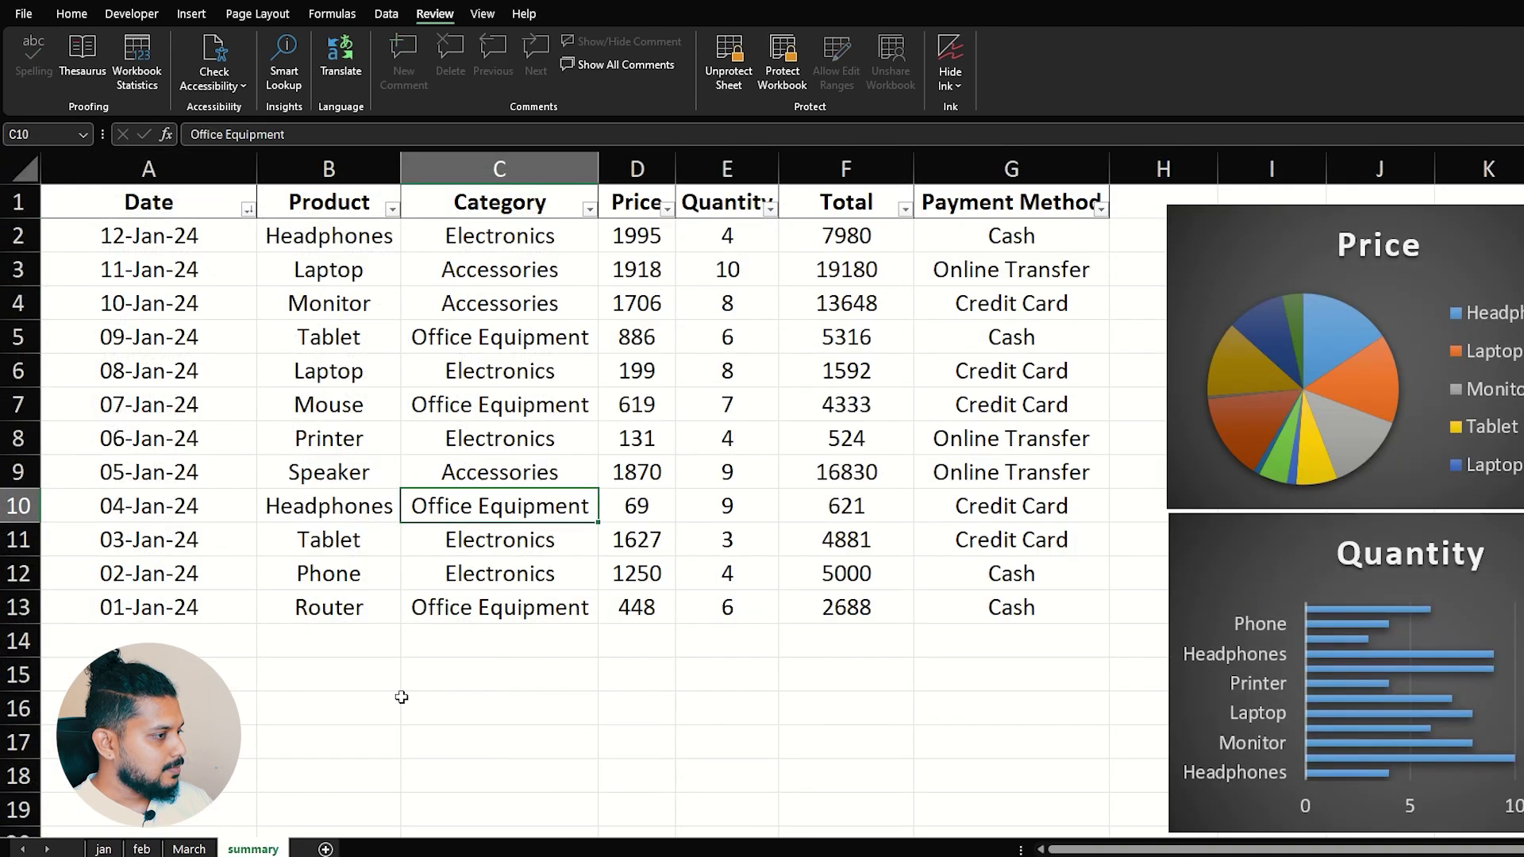
click(506, 467)
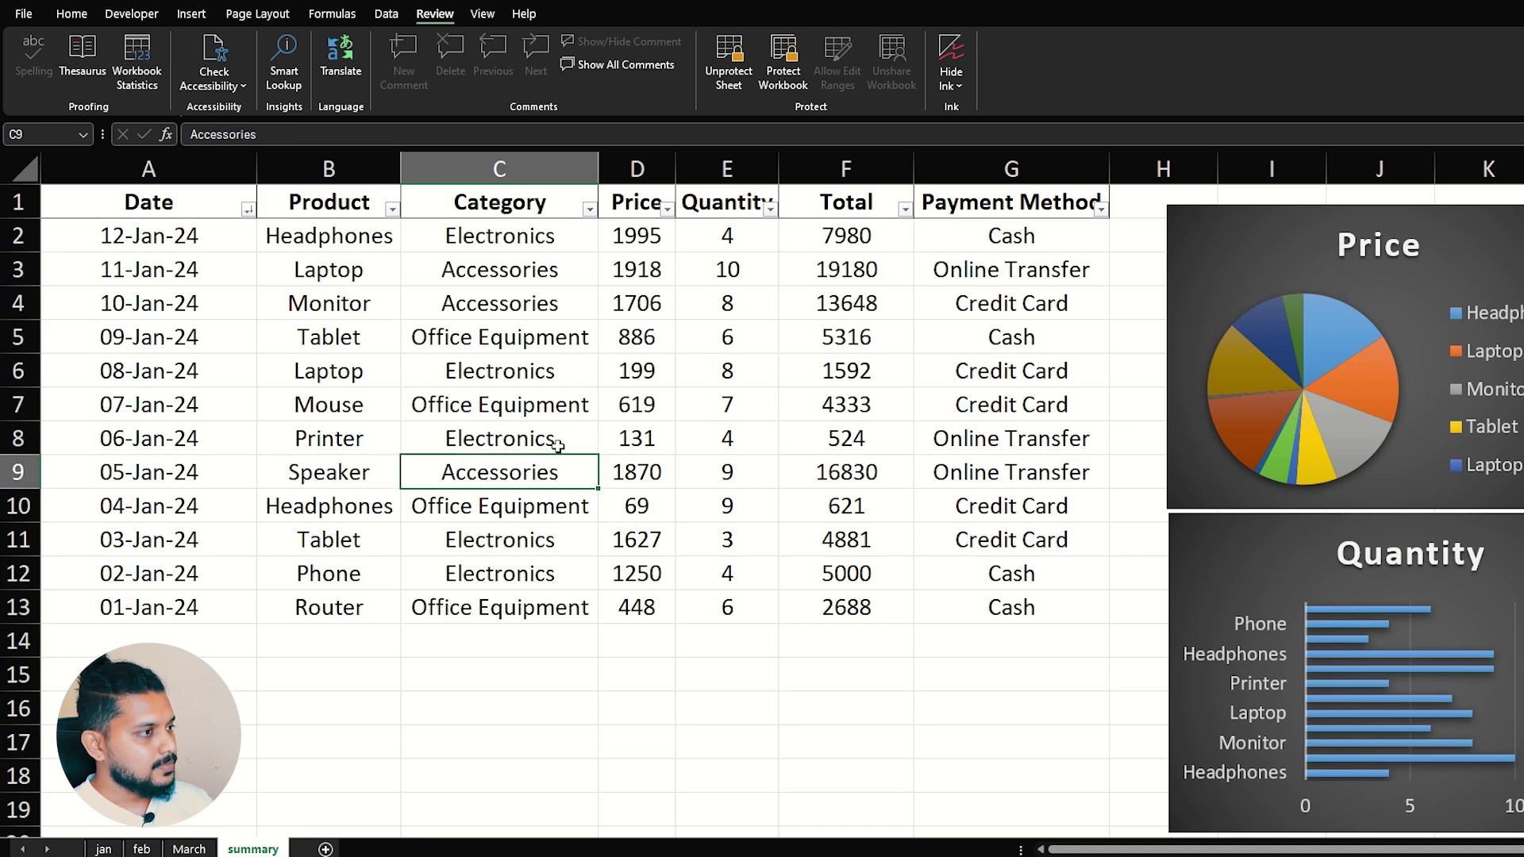
key(Down)
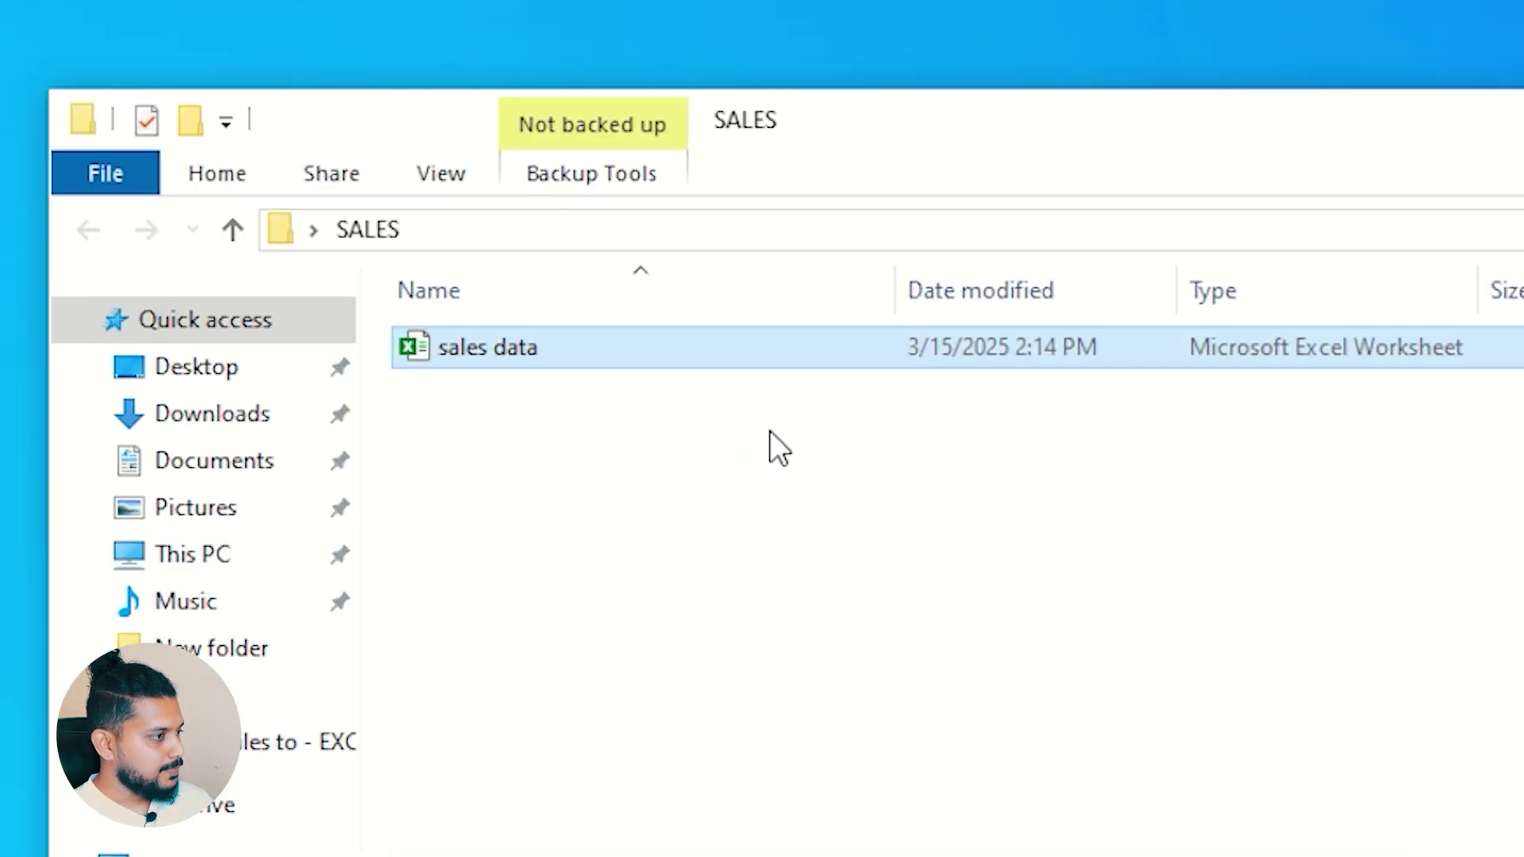
Switch to File Explorer, duplicate the sales data workbook in the SALES folder, and turn on file name extensions
key(ctrl+v)
click(498, 392)
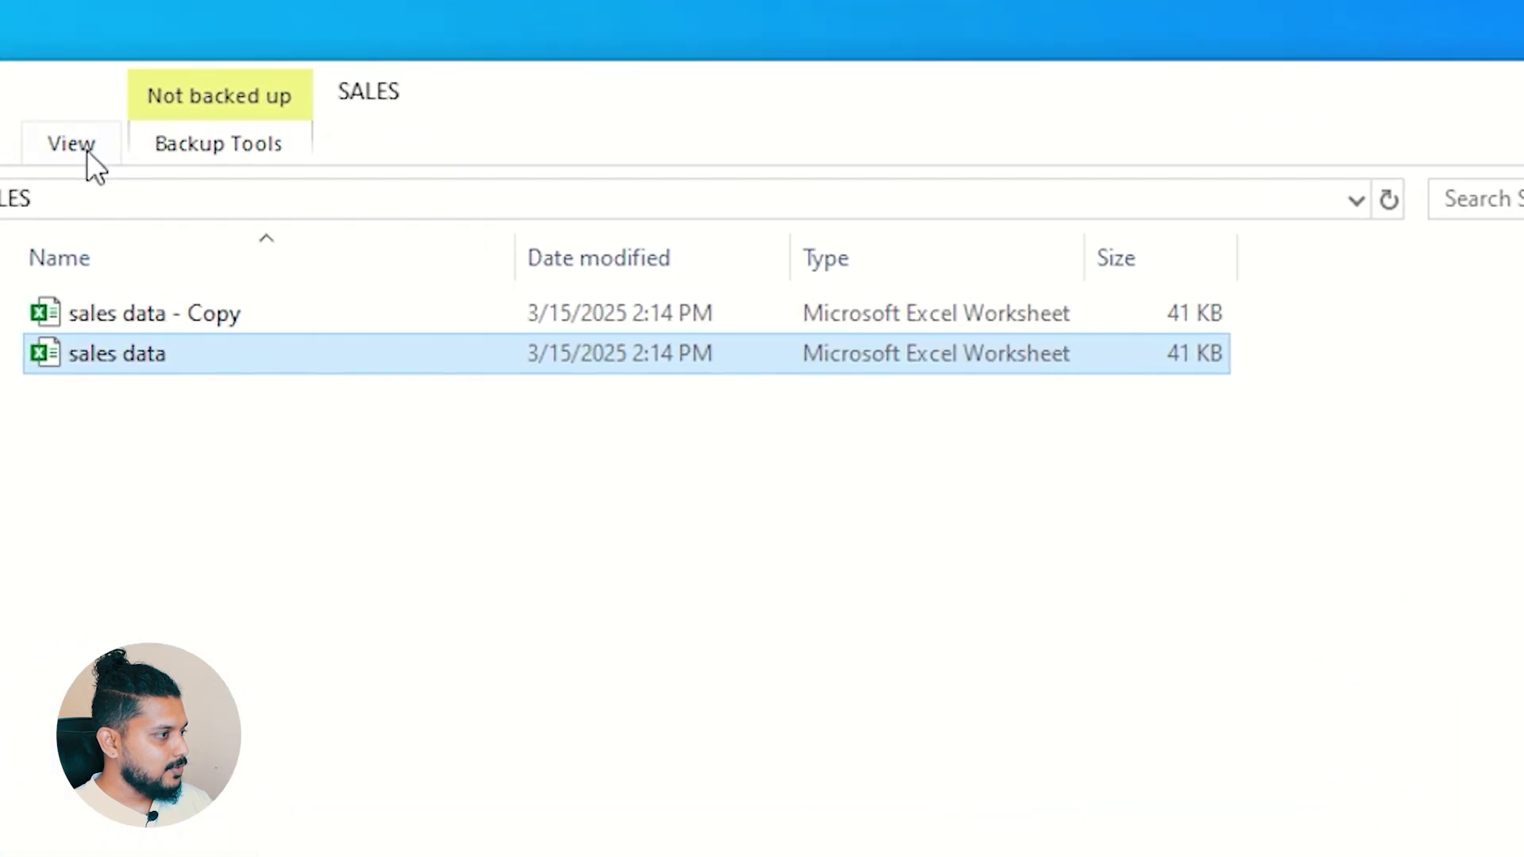
click(448, 300)
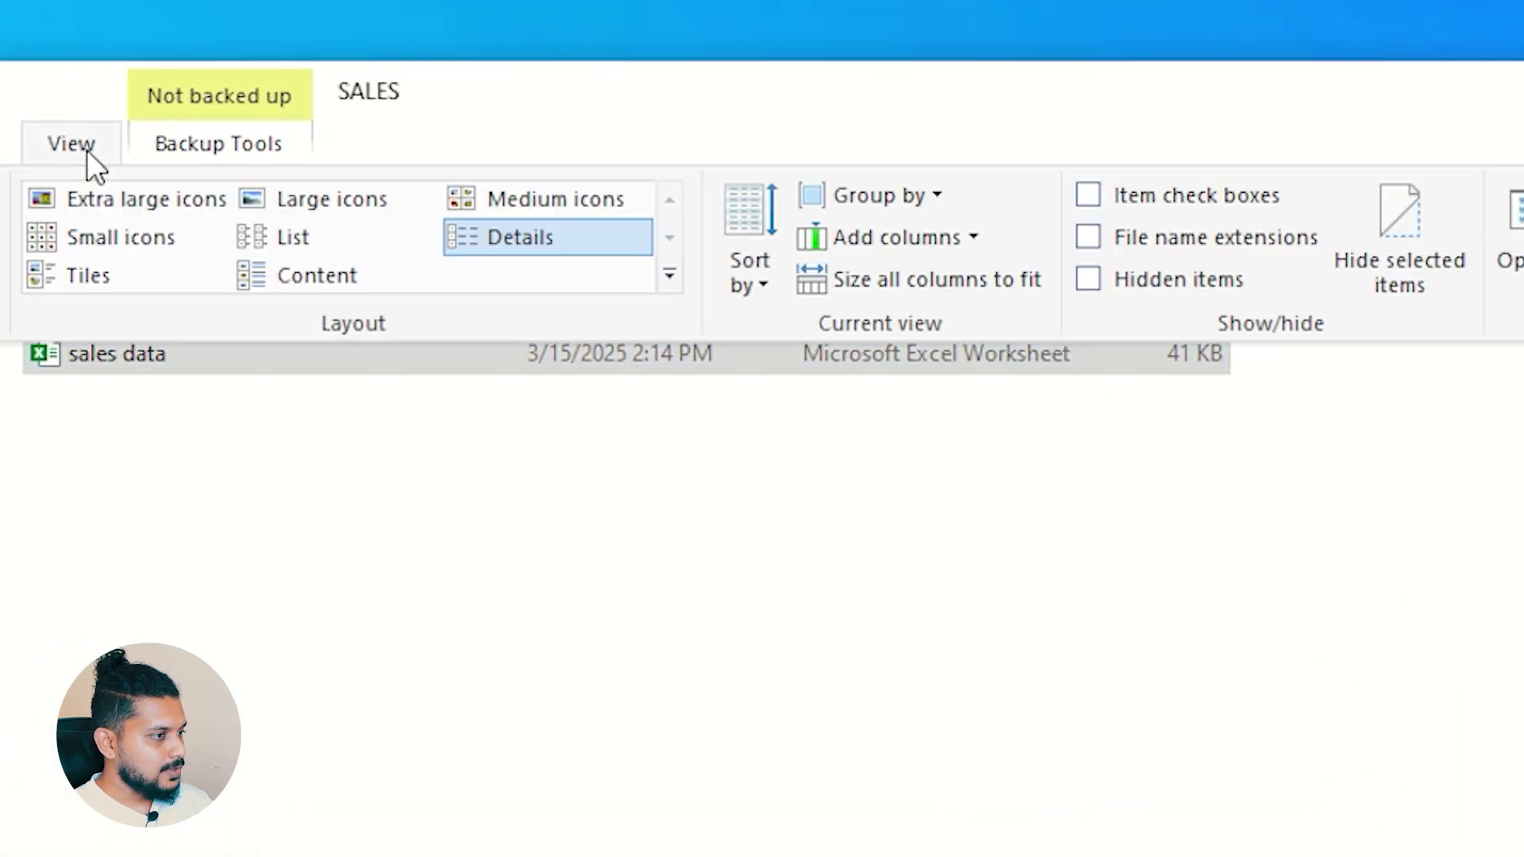
click(1090, 238)
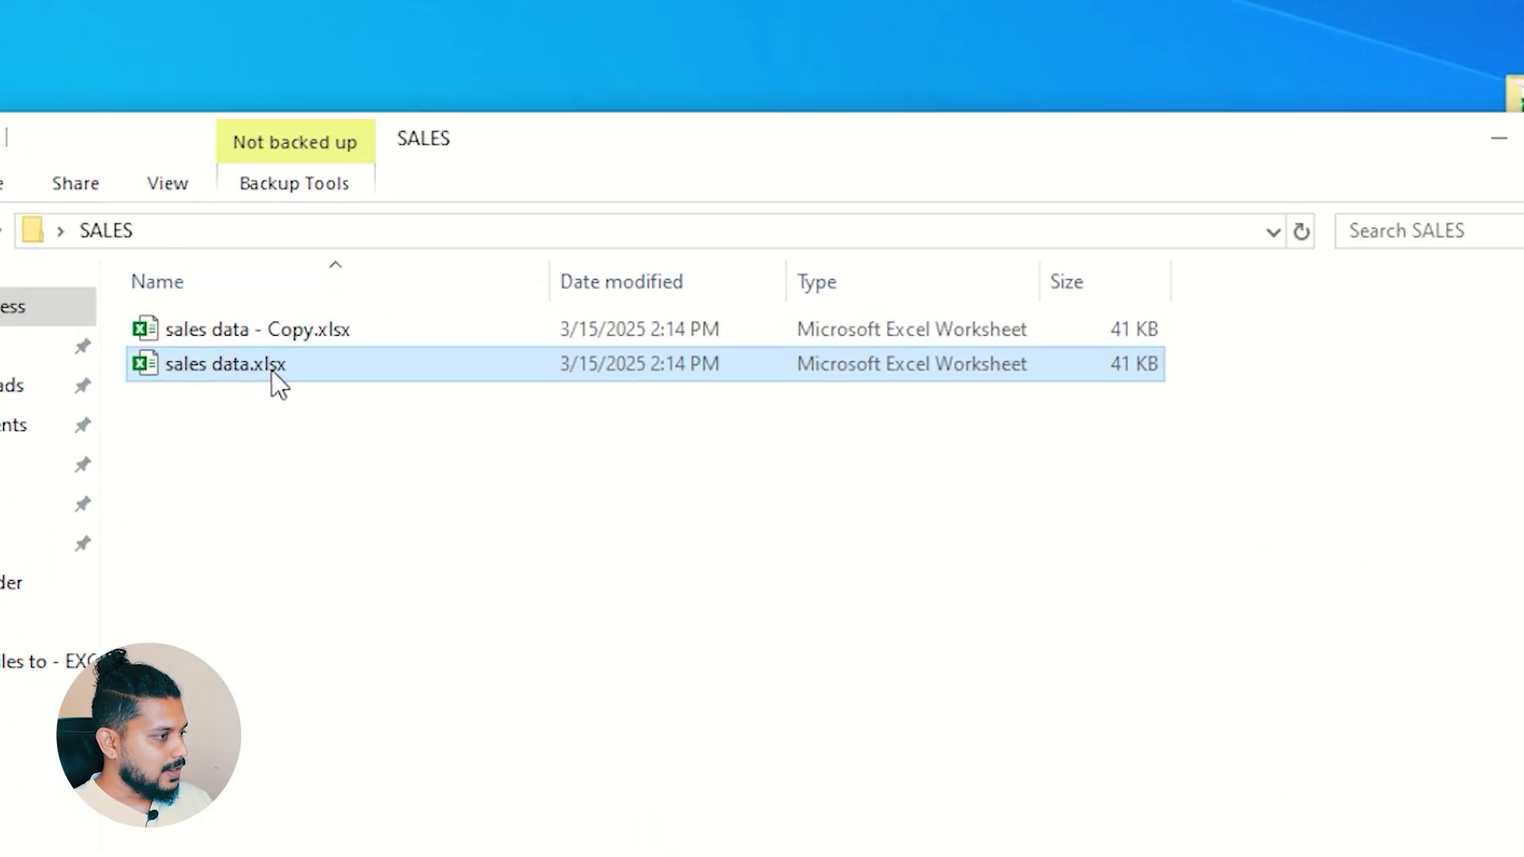
Rename the original workbook sales data.xlsx as sales data.zip and accept the extension change
right_click(271, 370)
click(384, 735)
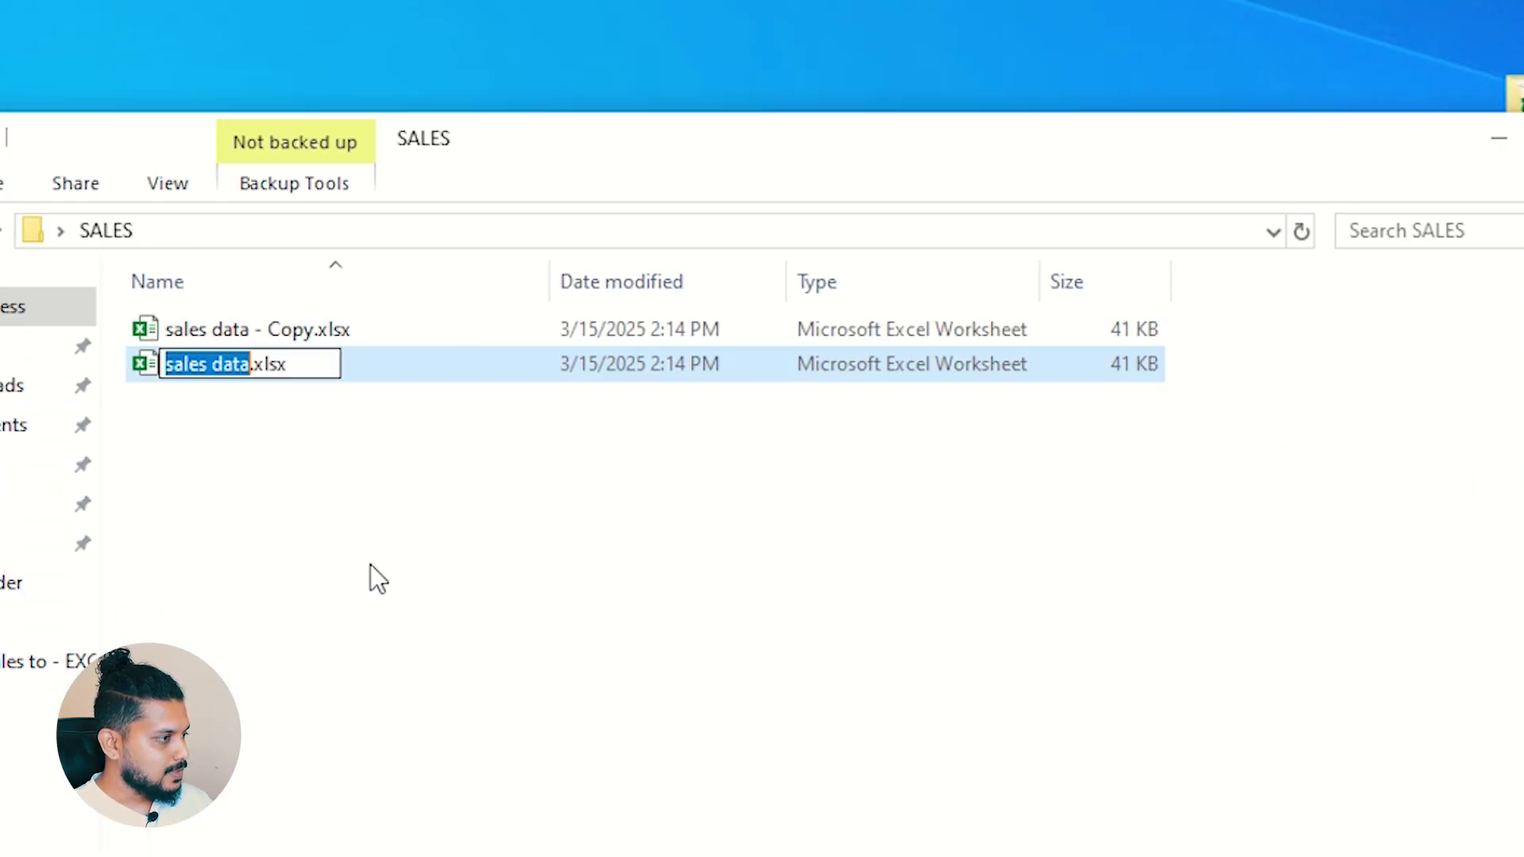
click(301, 371)
key(BackSpace)
key(BackSpace)
key(BackSpace)
key(BackSpace)
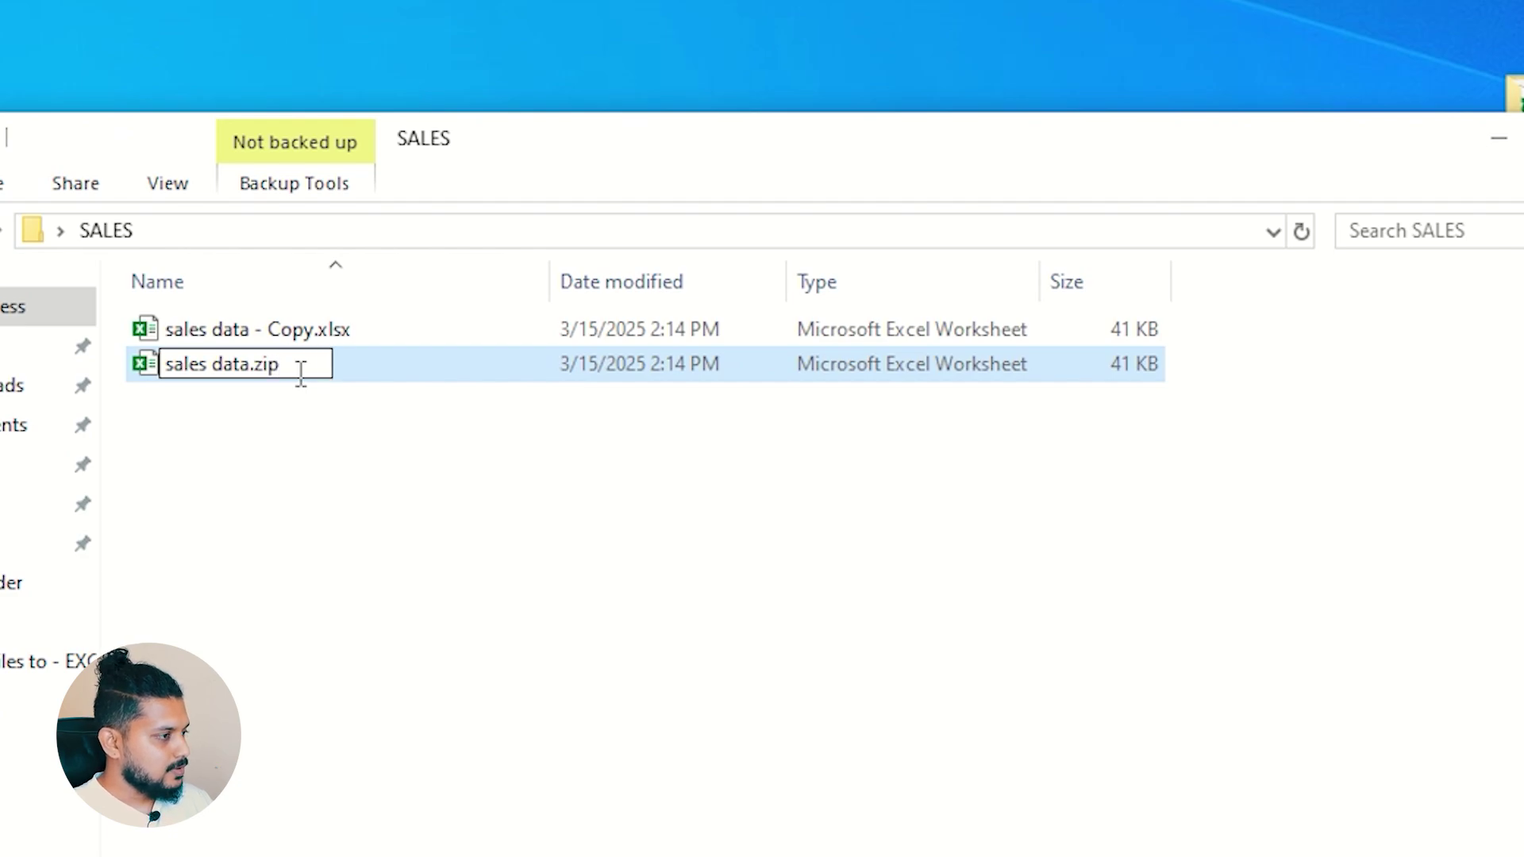
key(Return)
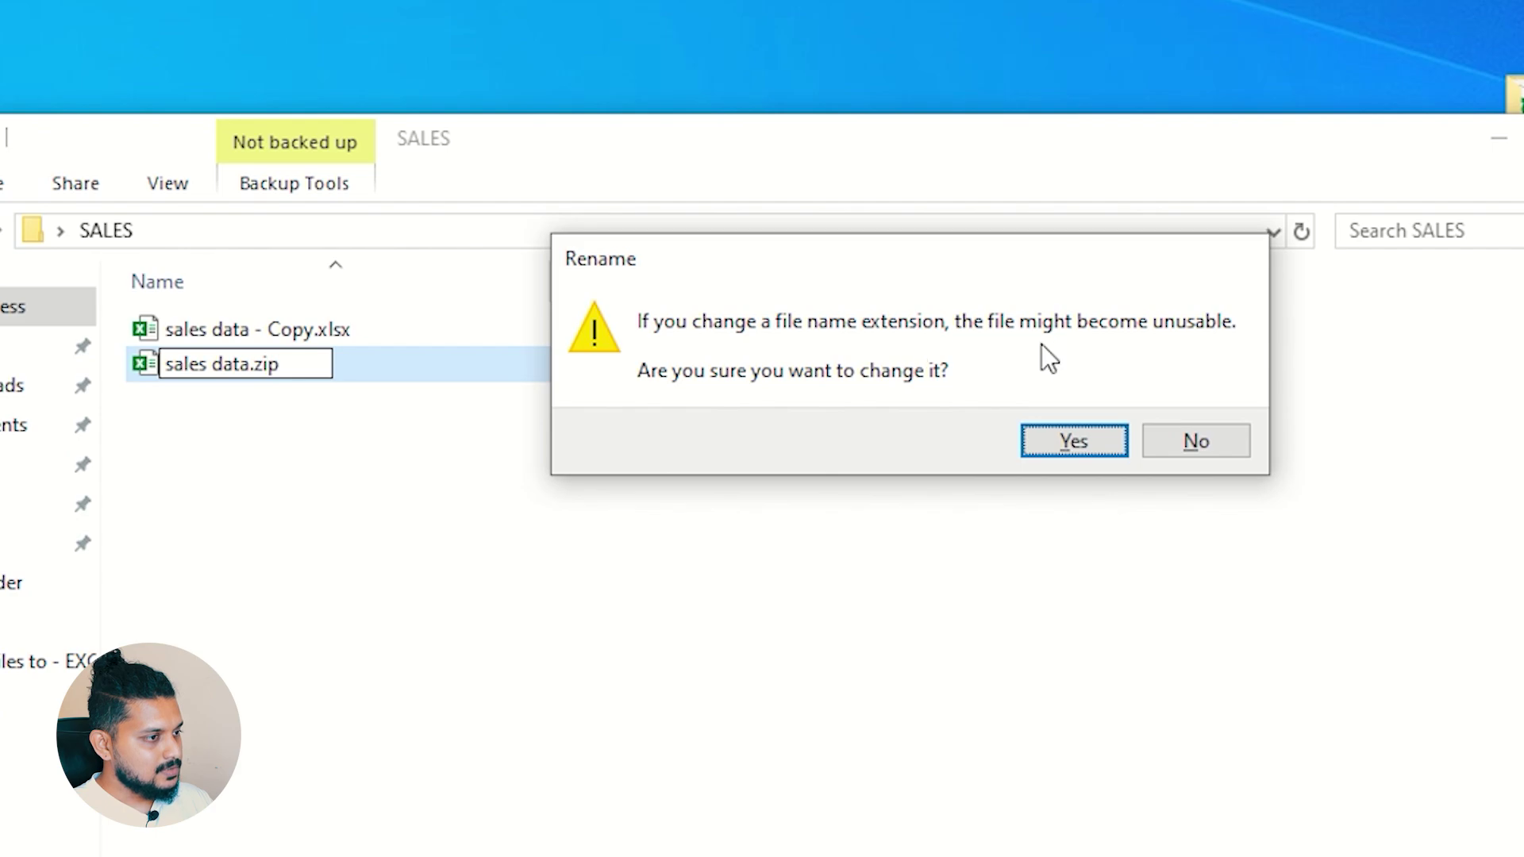
click(1079, 447)
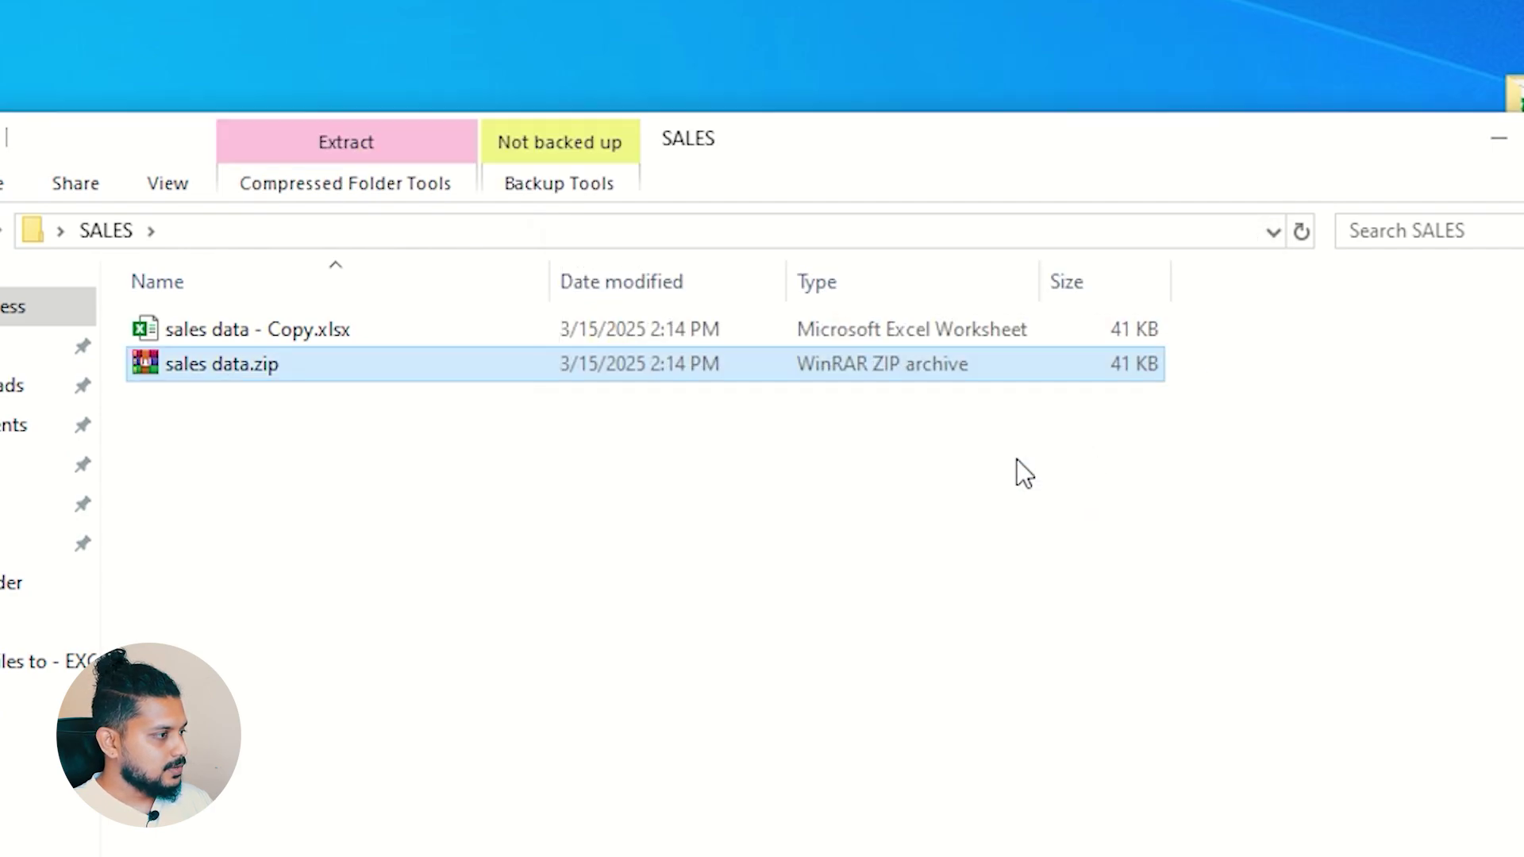
Open sales data.zip in WinRAR and go to the xl\worksheets folder inside it
double_click(155, 366)
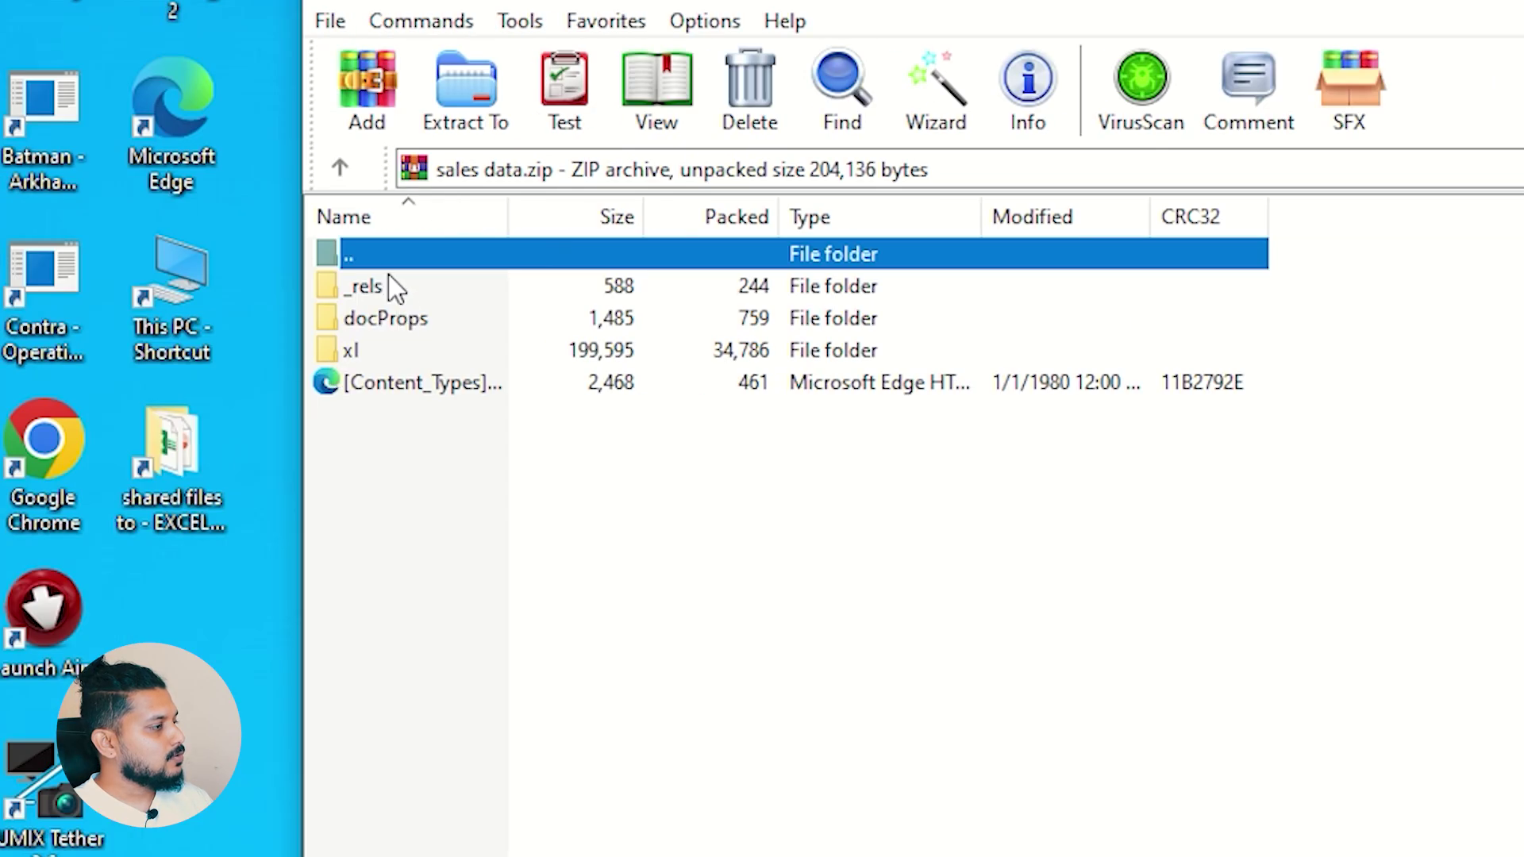
click(361, 354)
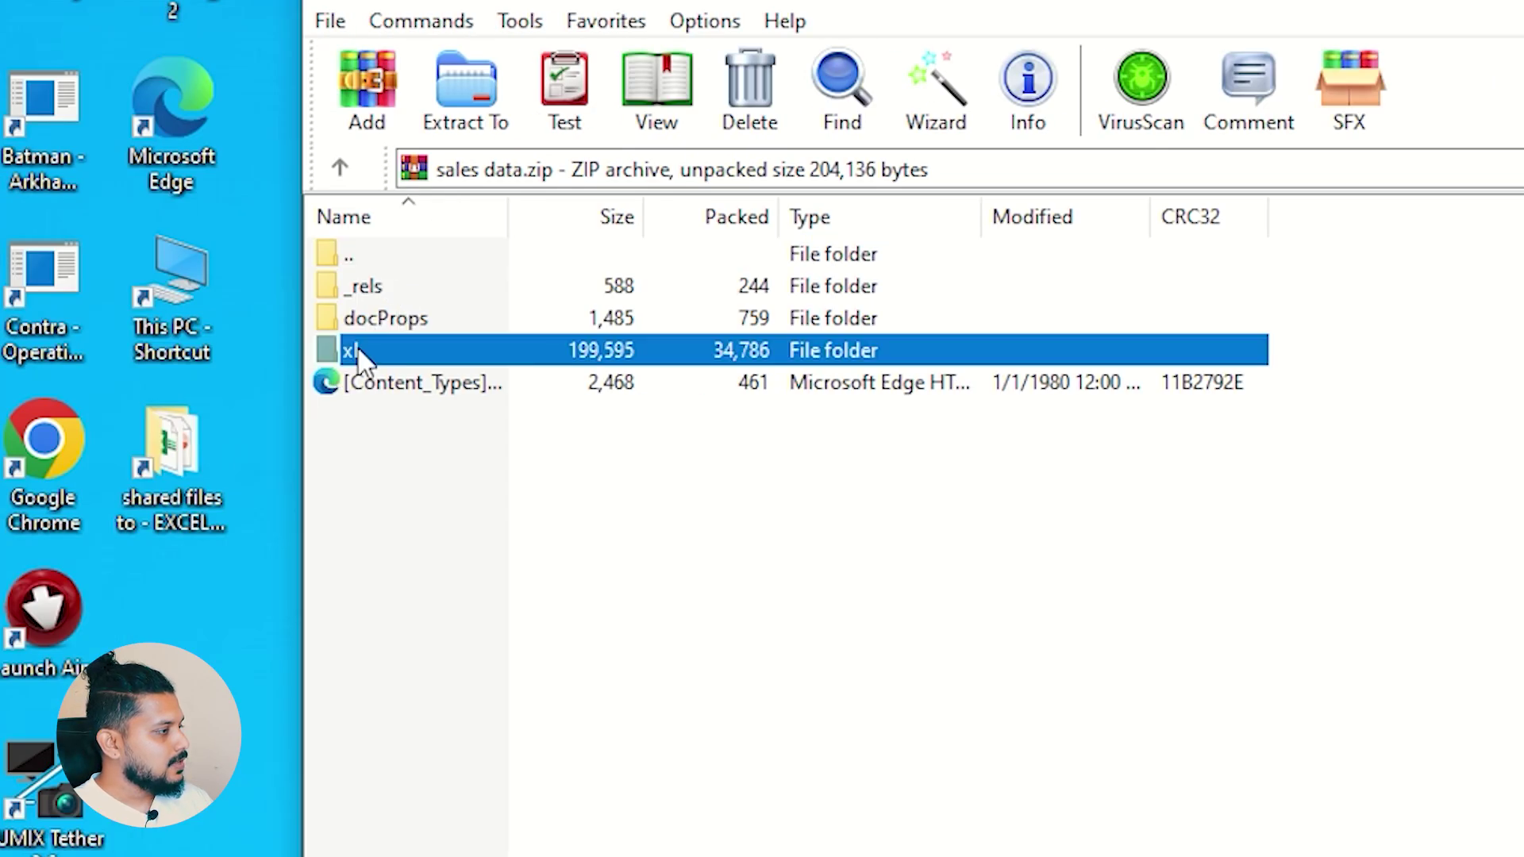
double_click(361, 354)
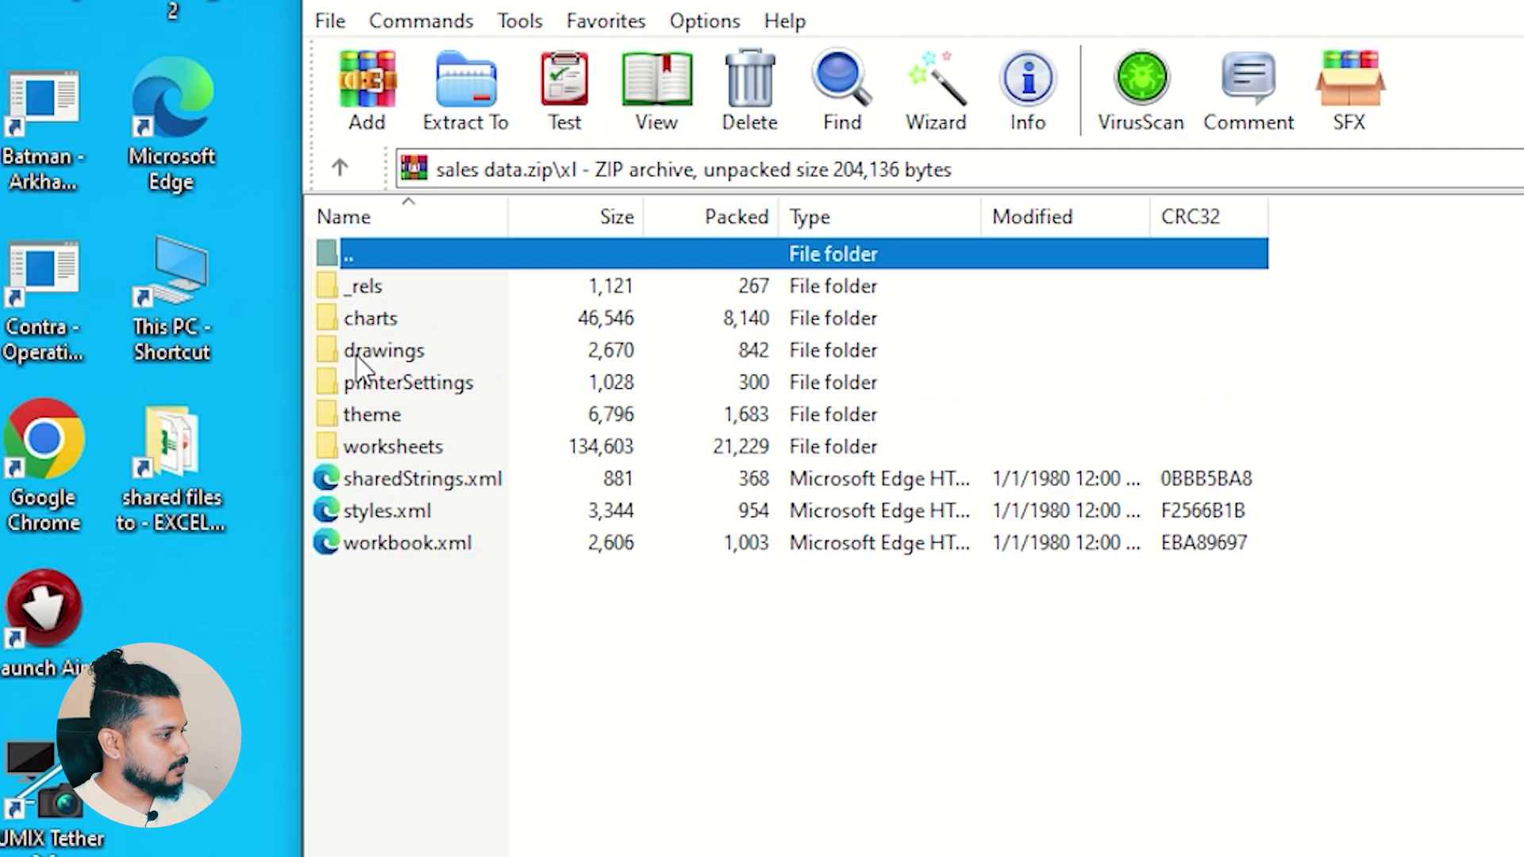
click(385, 447)
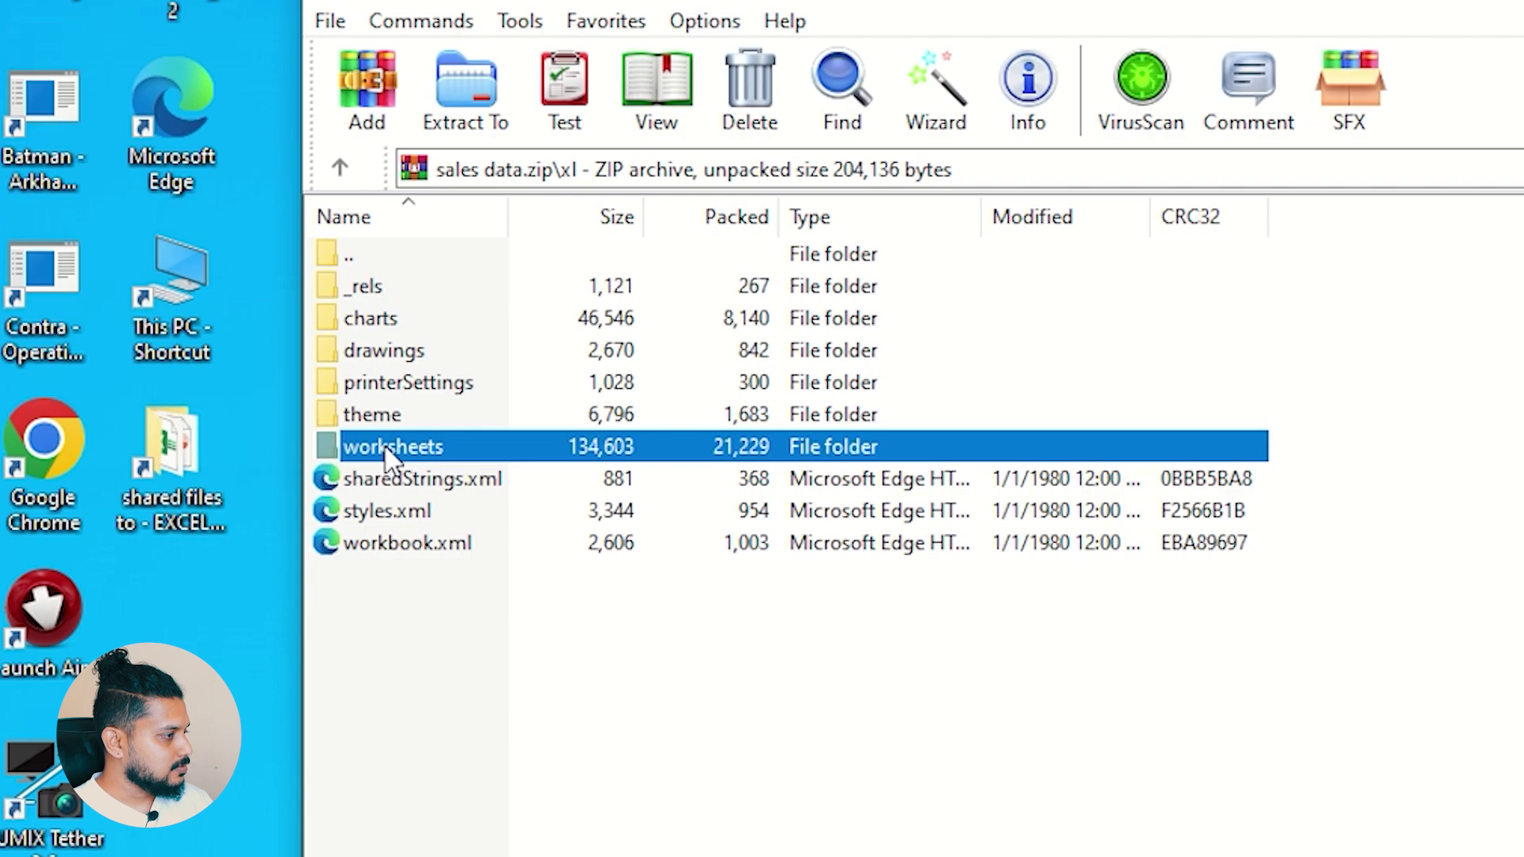
double_click(385, 447)
click(389, 330)
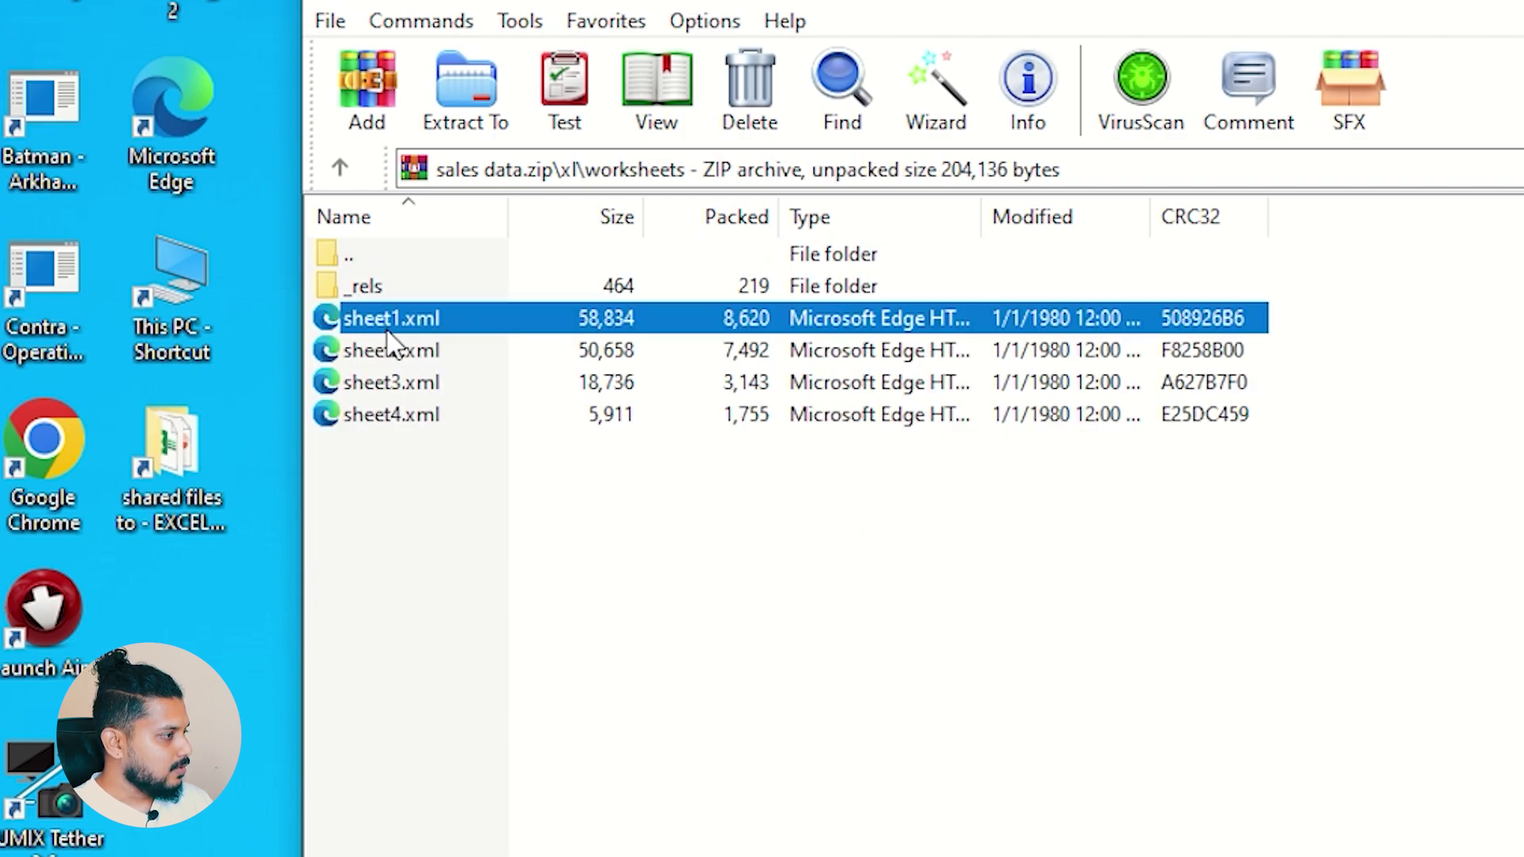
ctrl+click(395, 352)
ctrl+click(397, 383)
ctrl+click(398, 414)
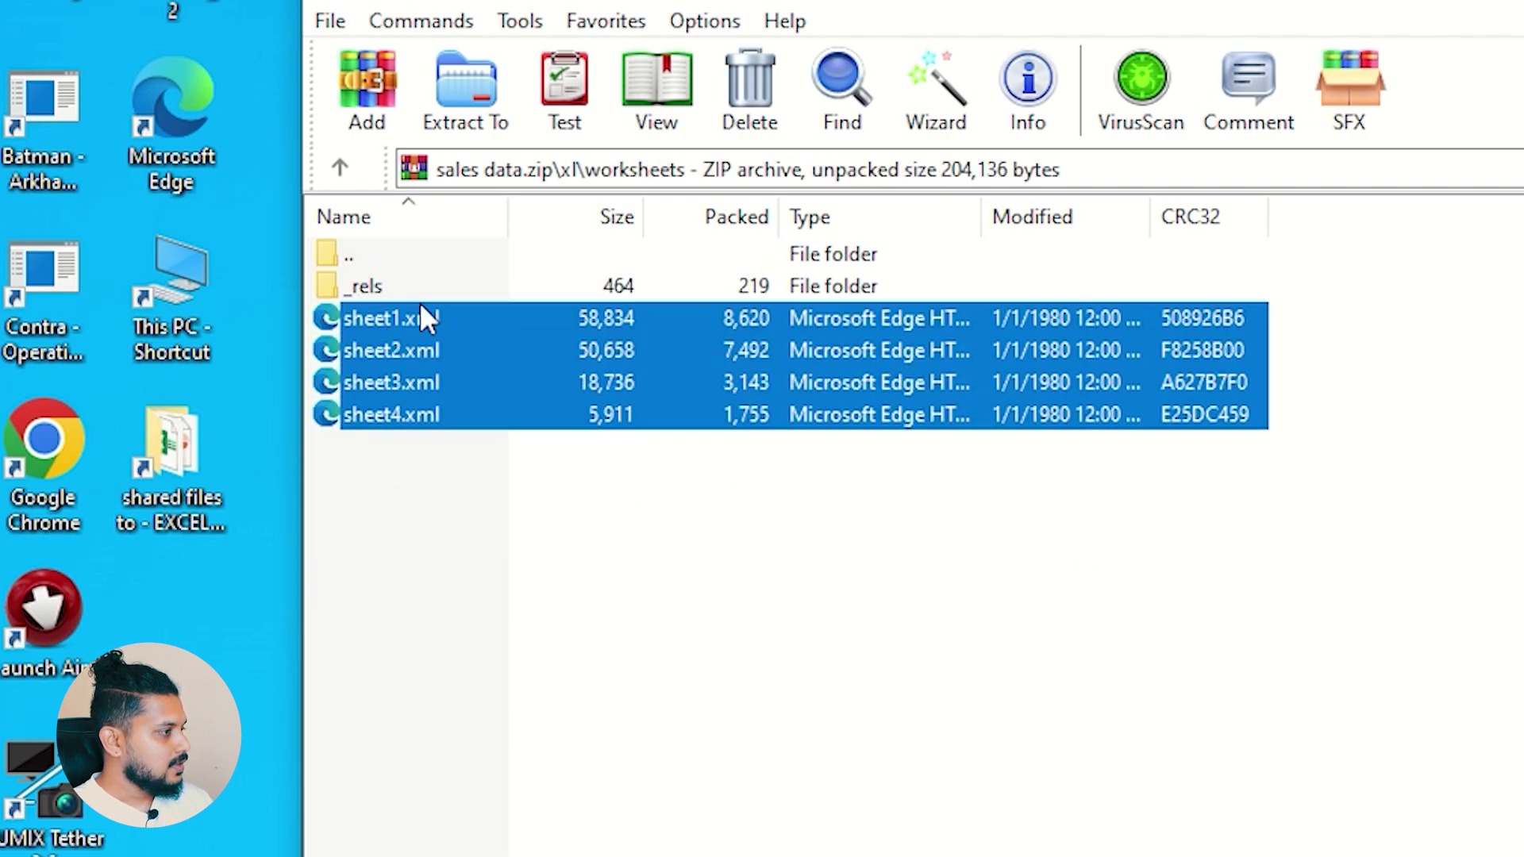
click(525, 407)
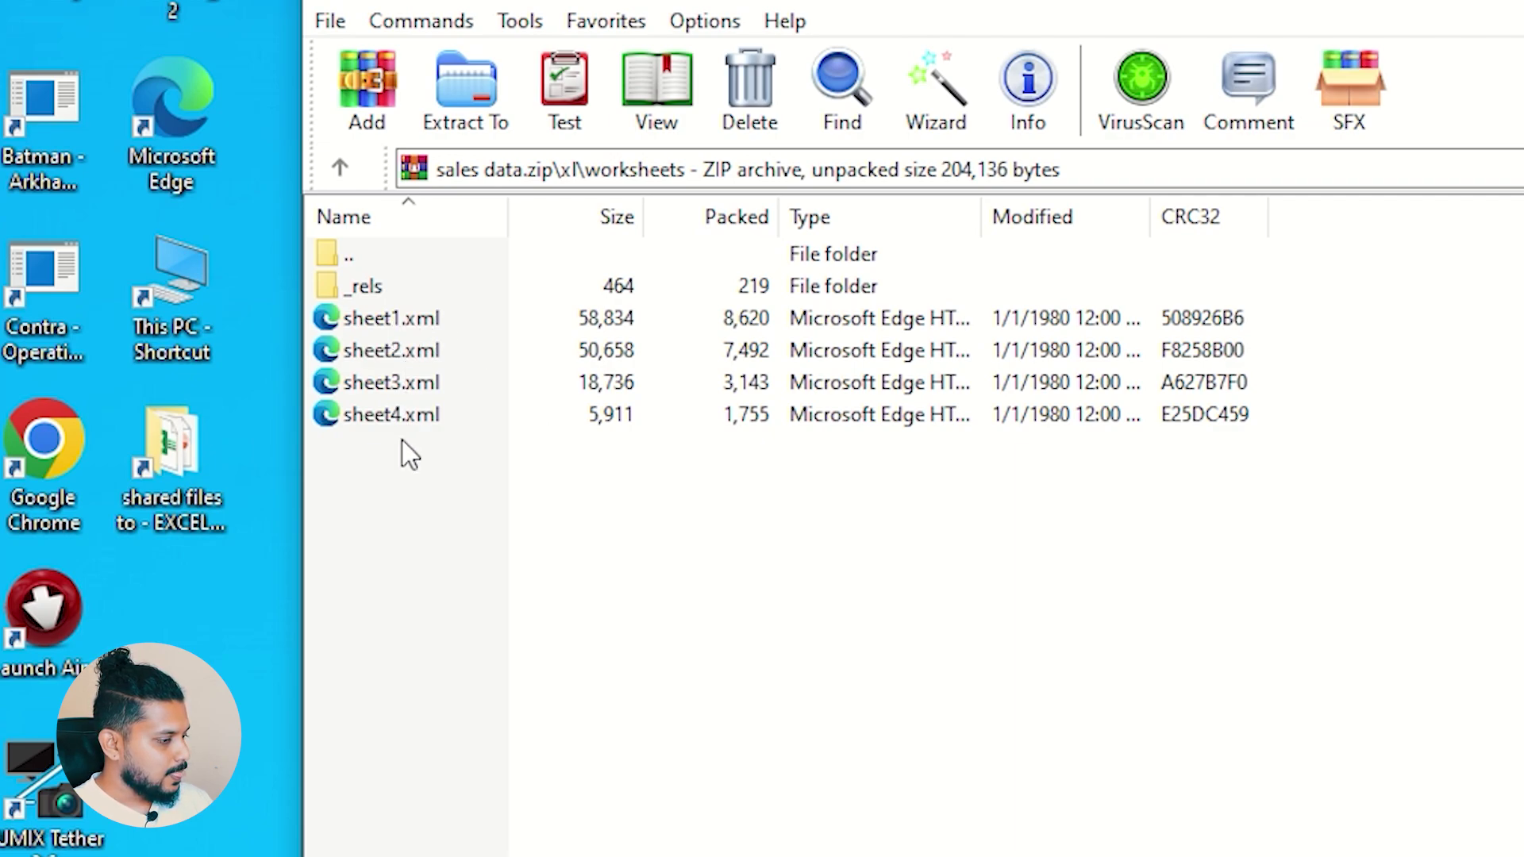
Open sheet1.xml and sheet2.xml from the archive in the browser and search each for "protect"
click(430, 321)
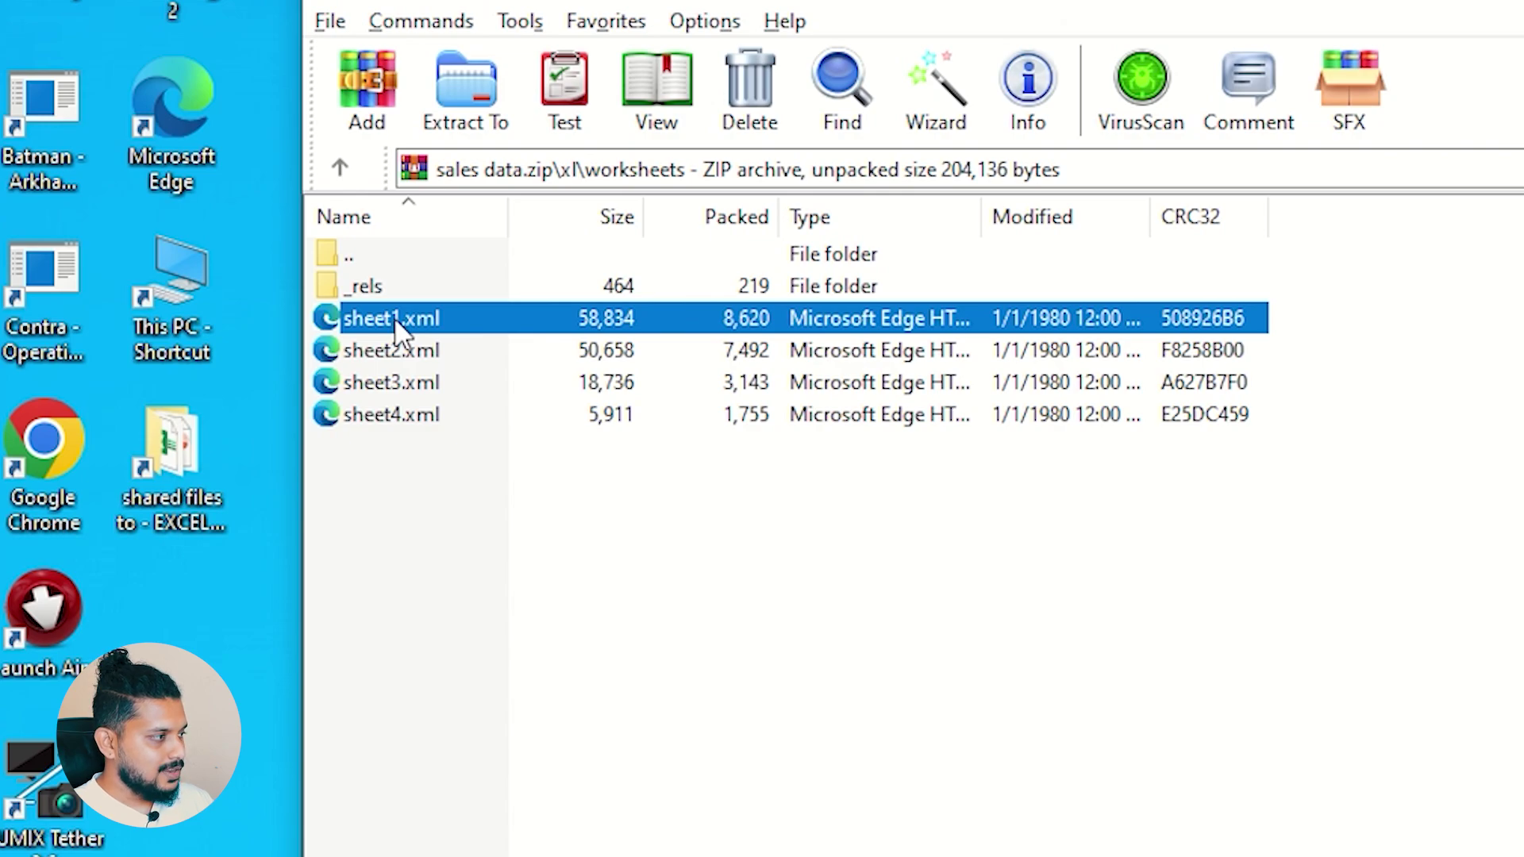
double_click(395, 322)
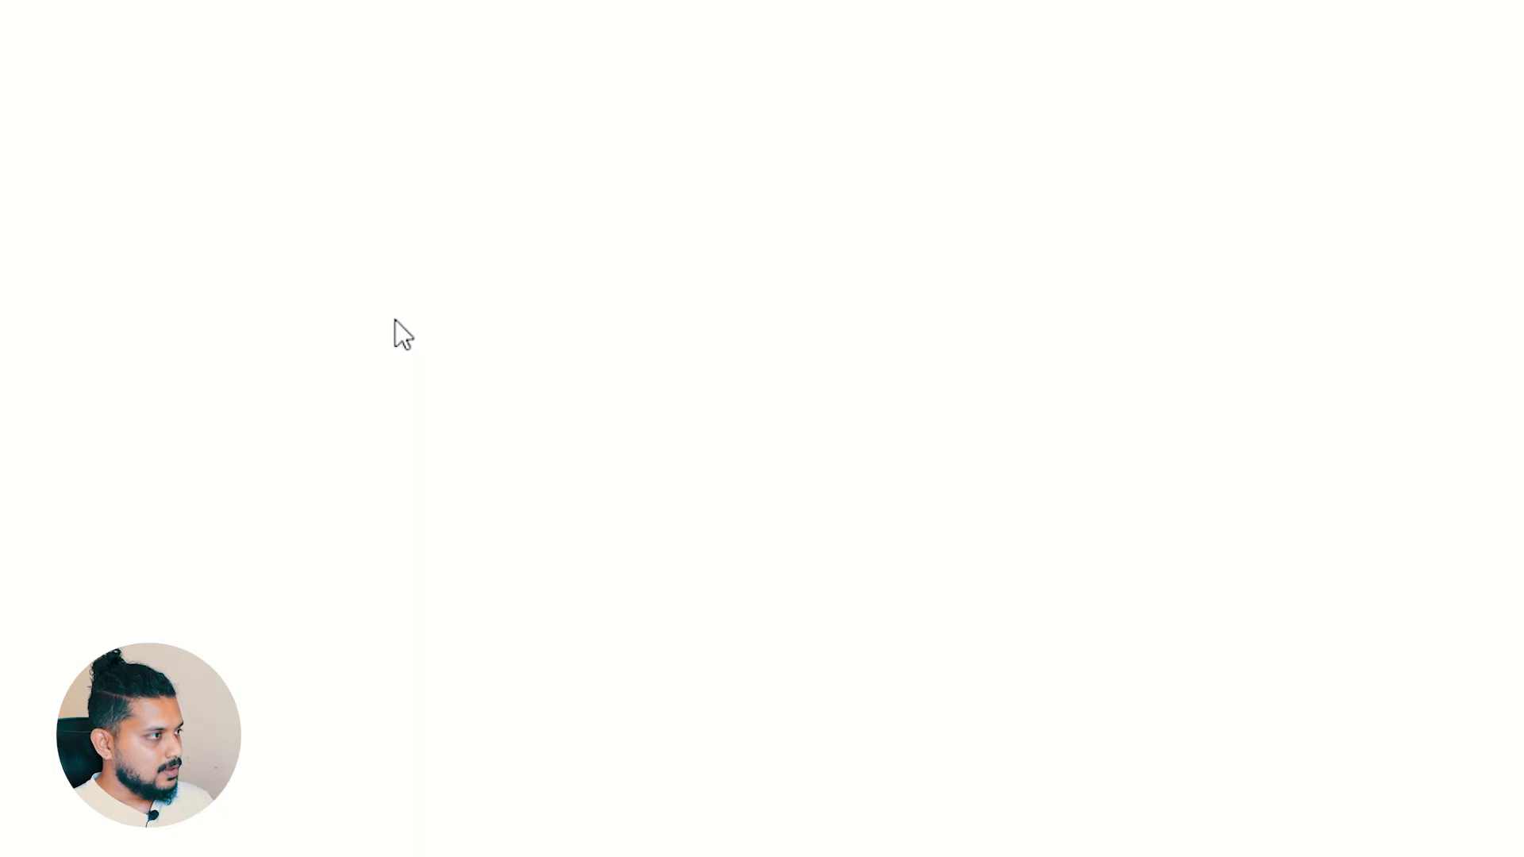
key(ctrl+f)
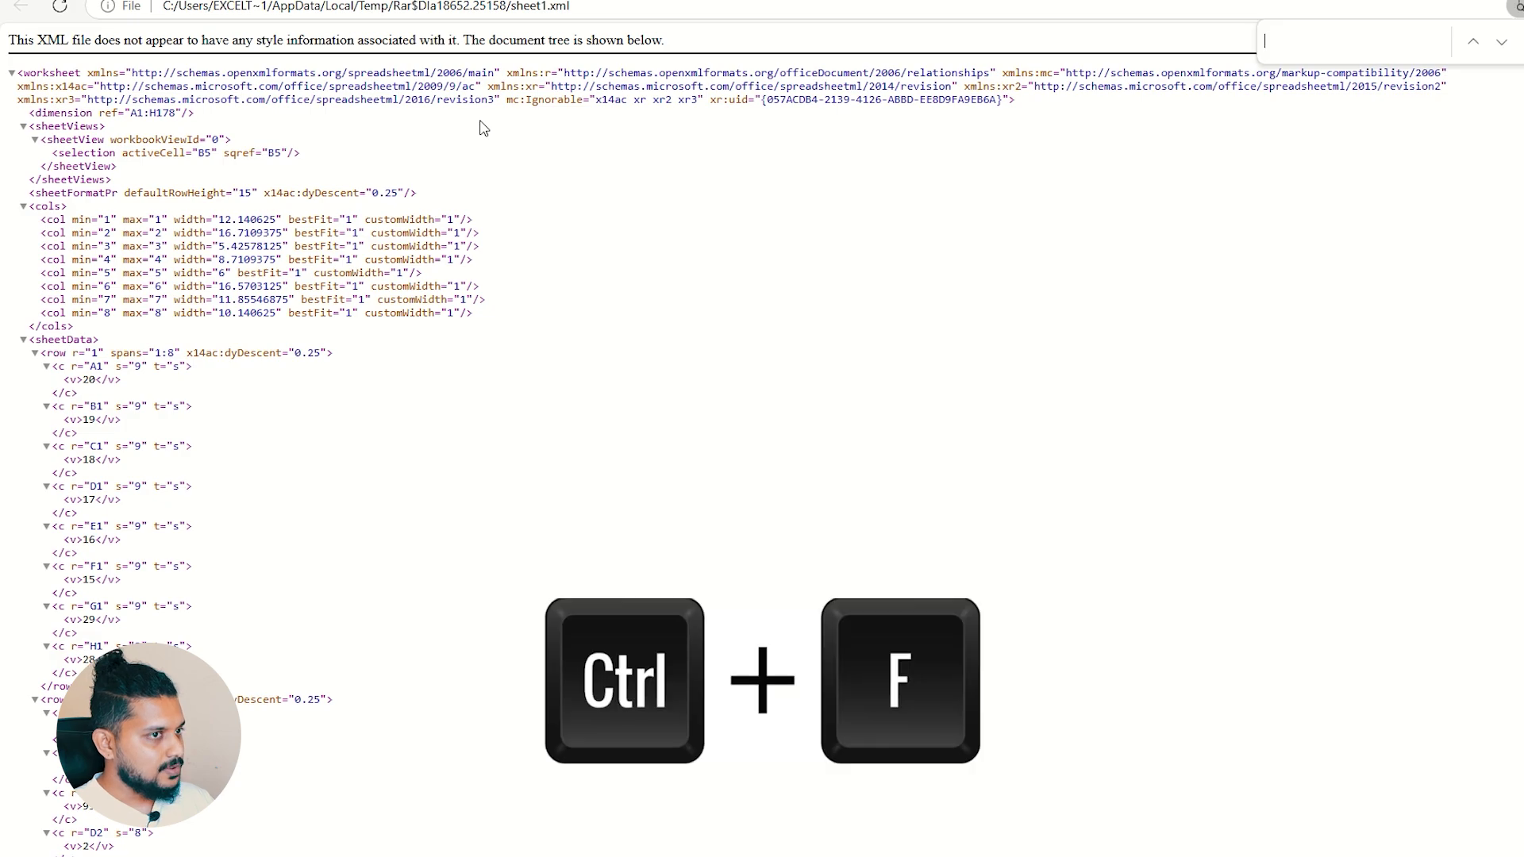
text(protect)
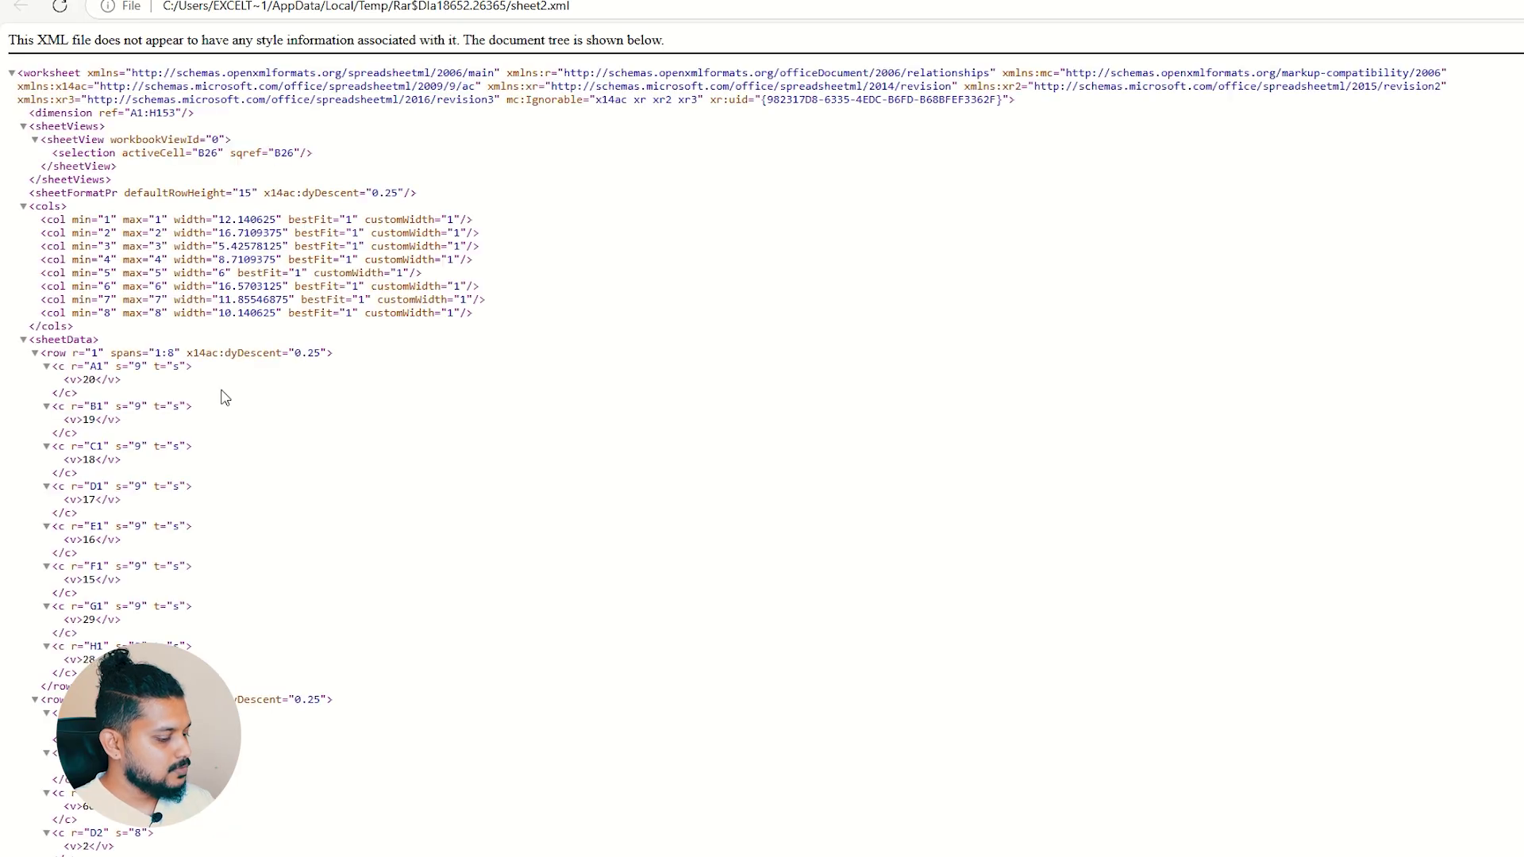
key(ctrl+f)
text(protect)
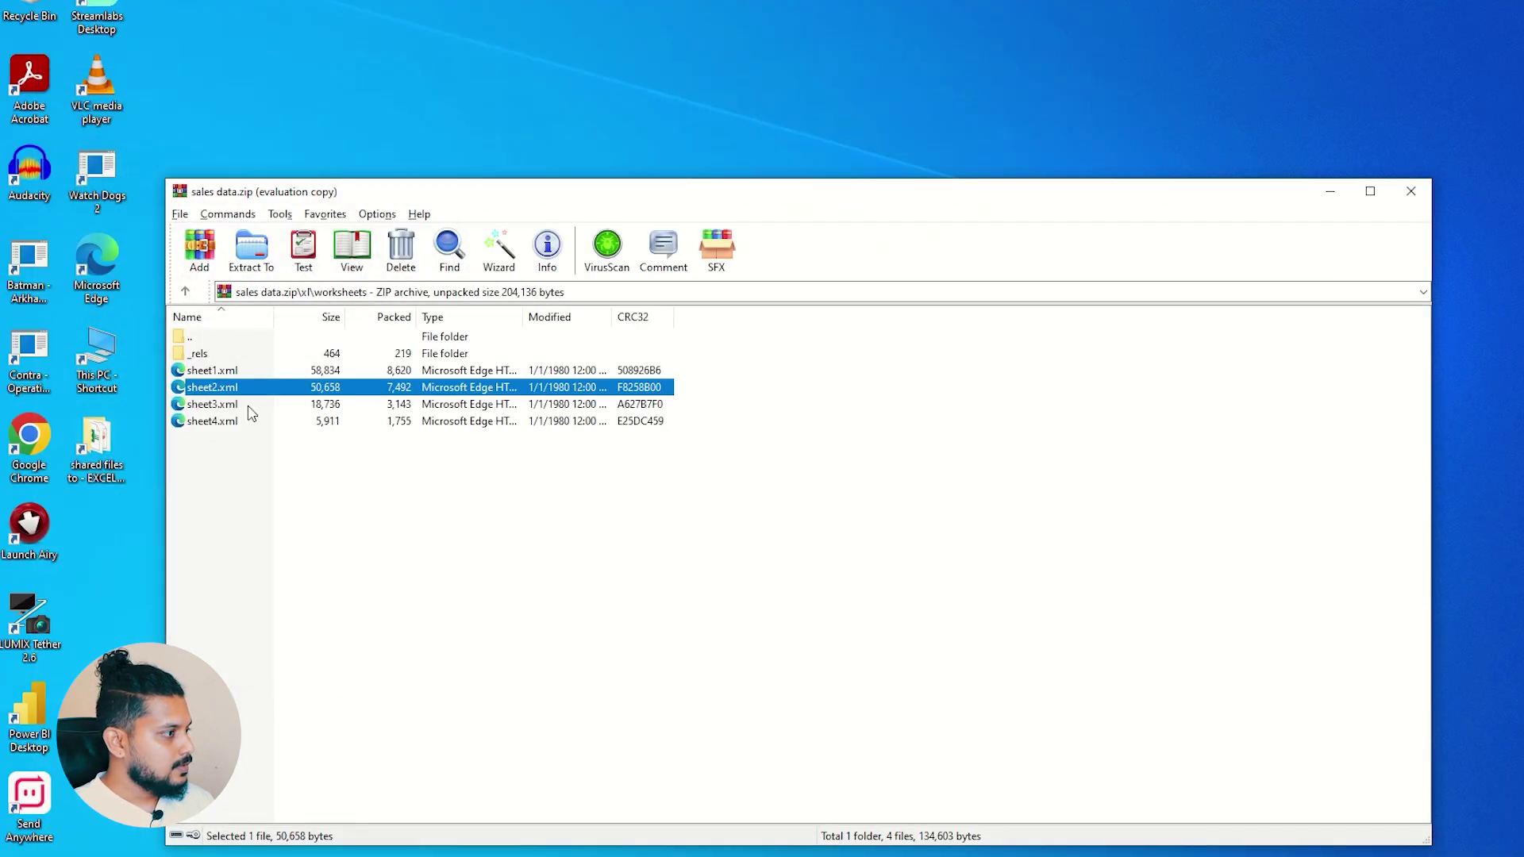
Open sheet3.xml from the archive, search it for "protect", and return to the archive window
click(220, 406)
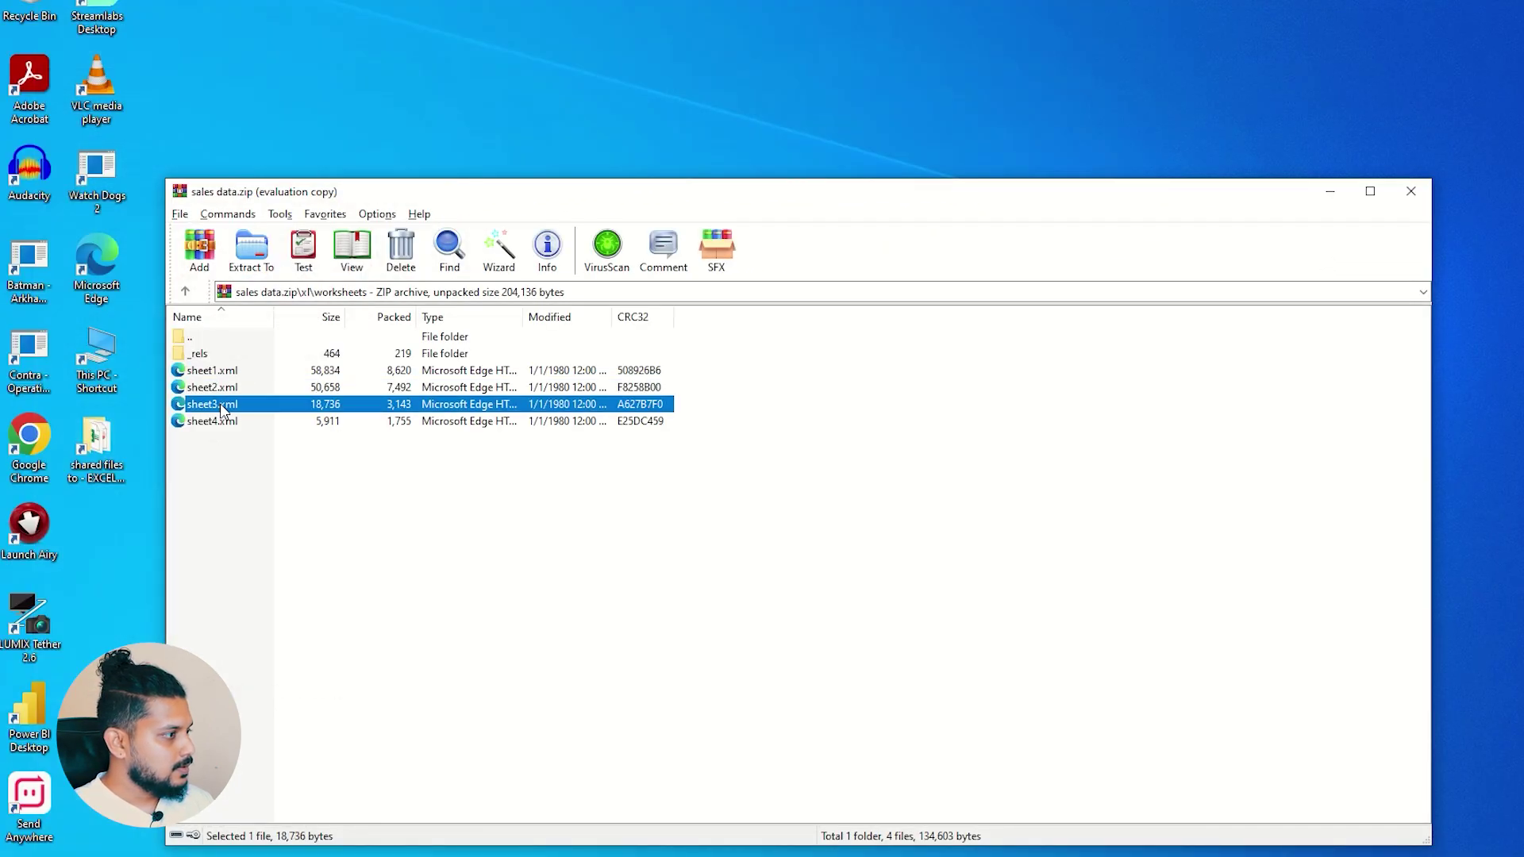
double_click(219, 405)
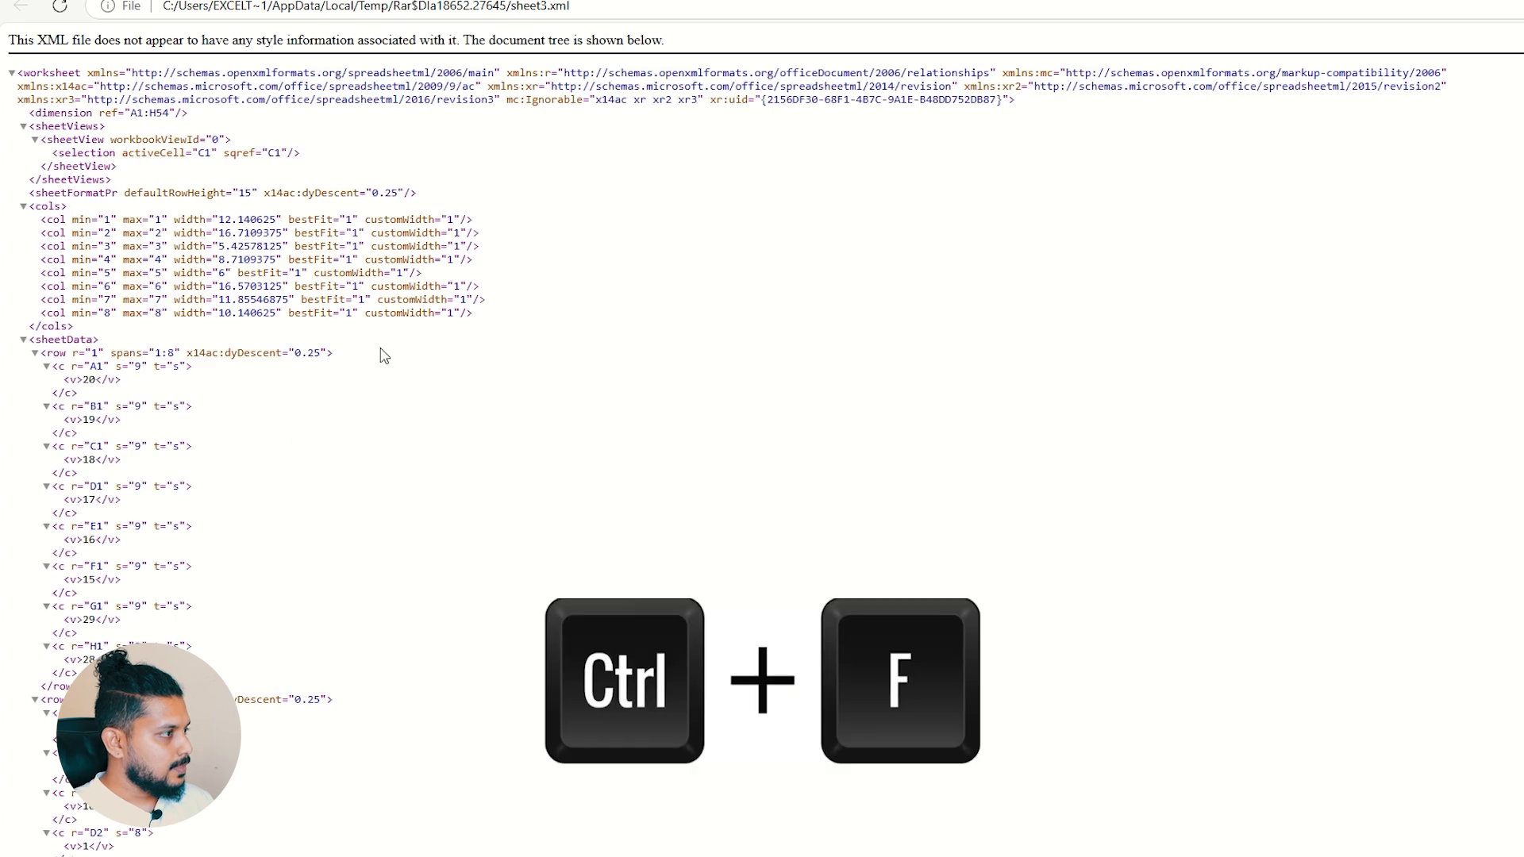
key(ctrl+f)
text(protect)
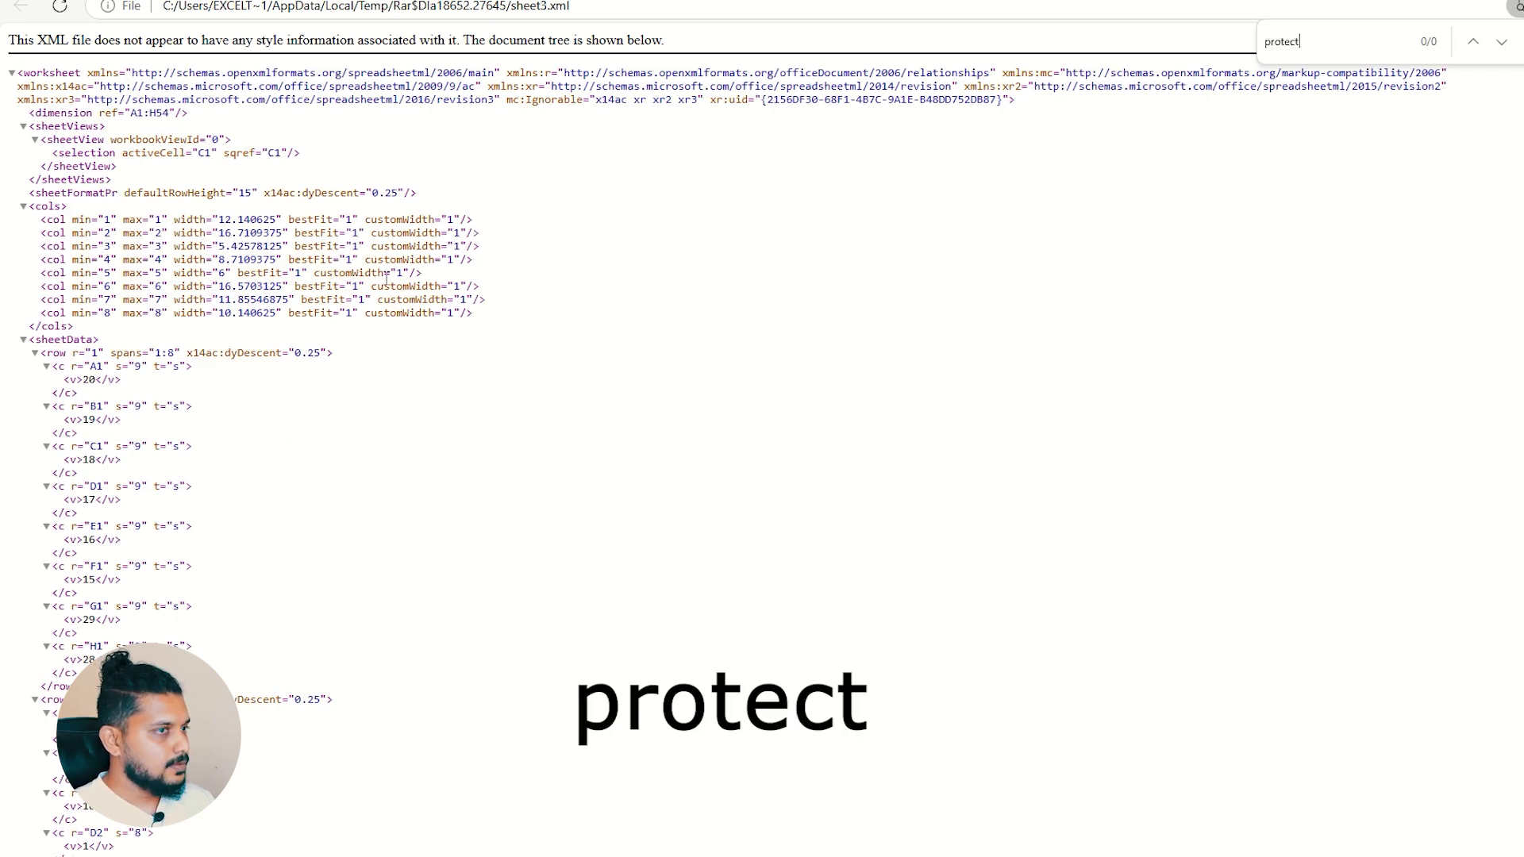
key(Escape)
key(alt+Tab)
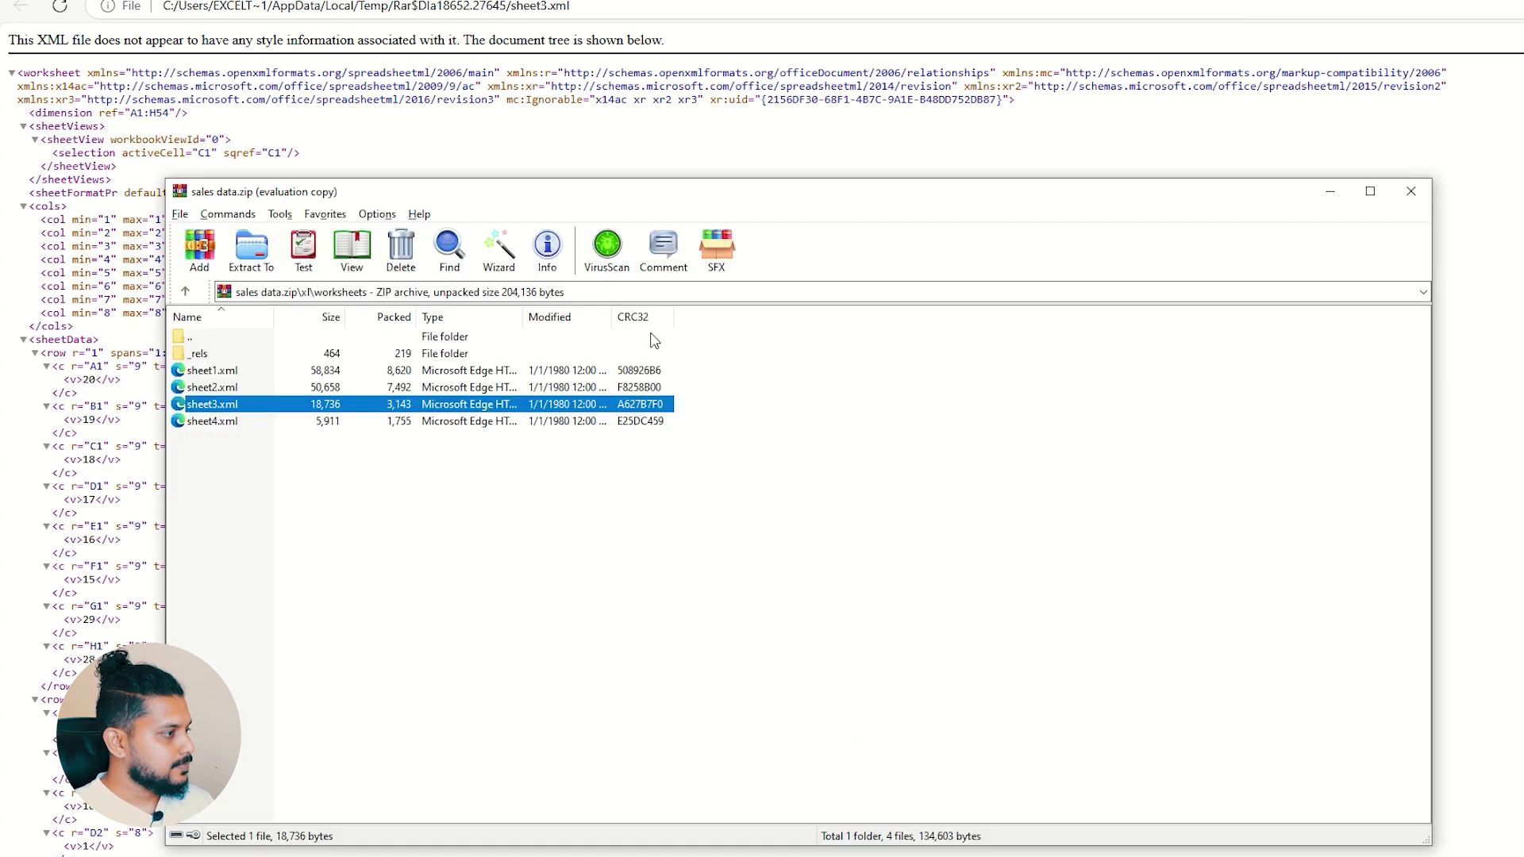
Open sheet4.xml from the archive's worksheets folder in the browser to inspect its XML
click(208, 422)
double_click(210, 422)
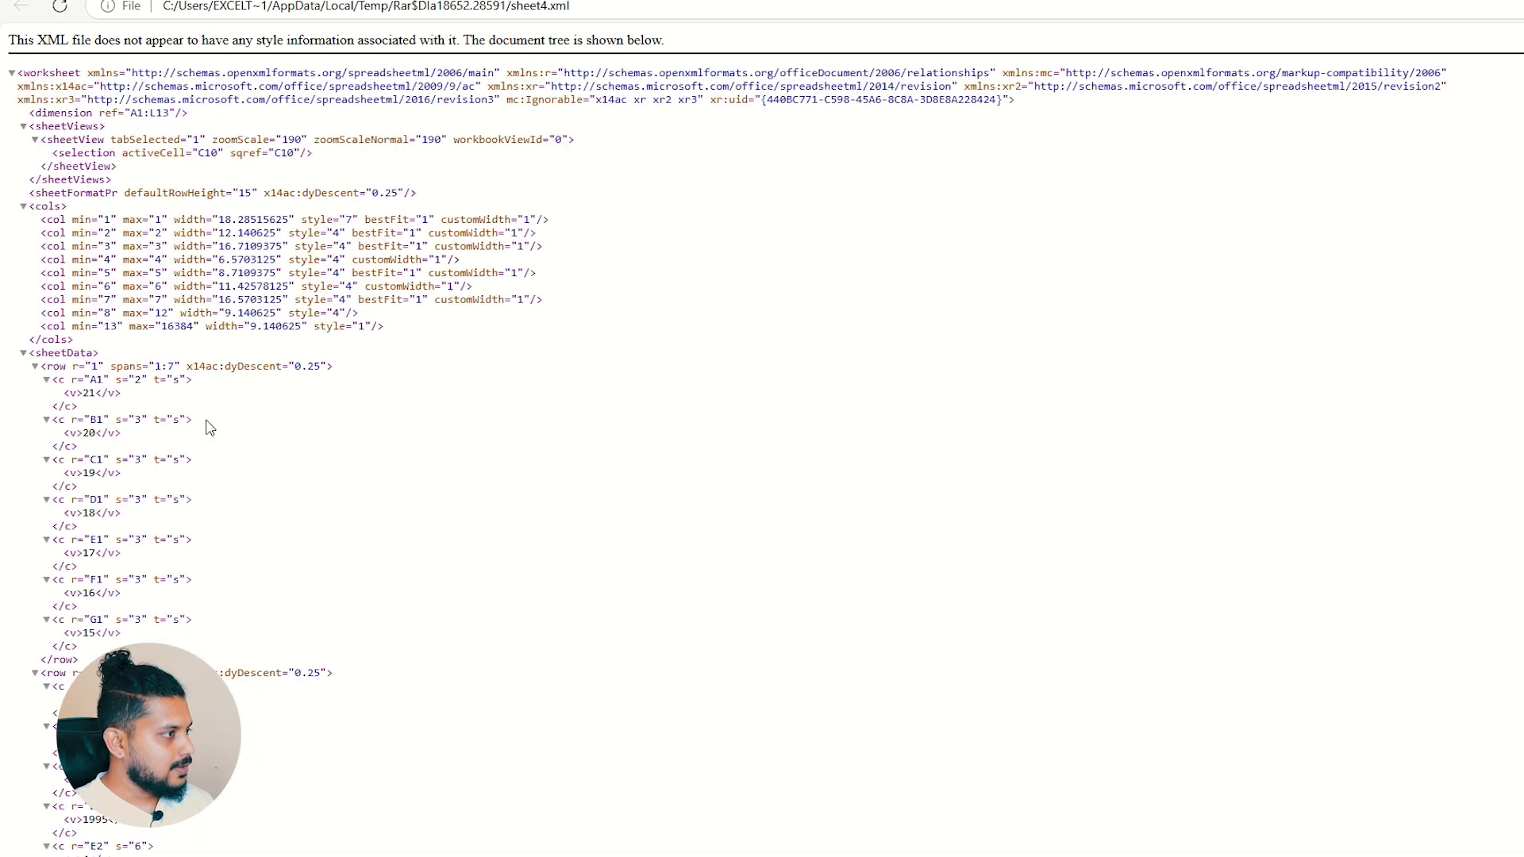
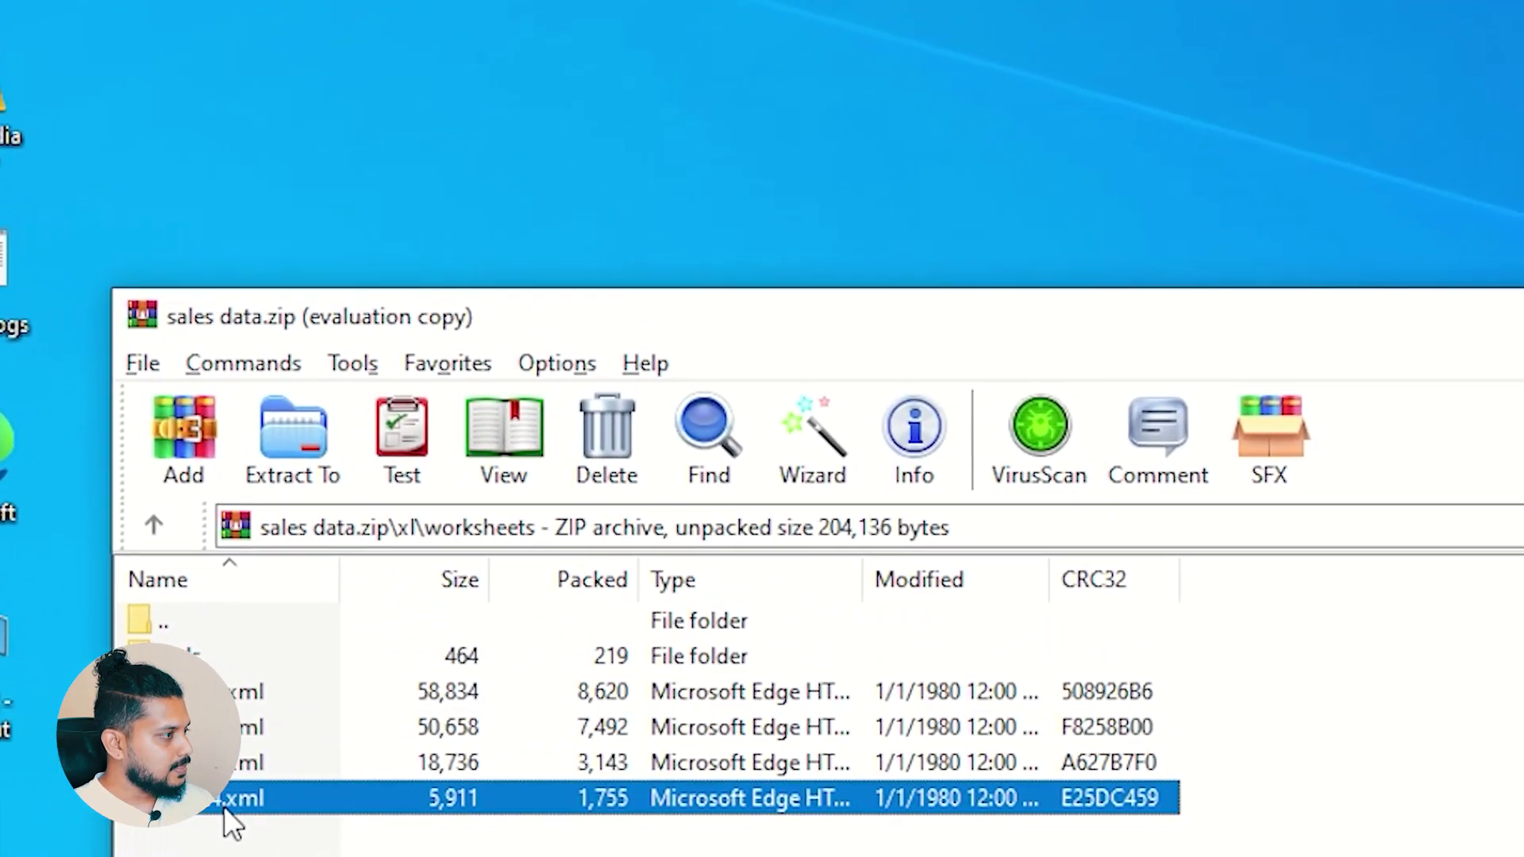
Copy sheet4.xml from the archive onto the desktop and place its icon in the free area above the archive window
right_click(1068, 8)
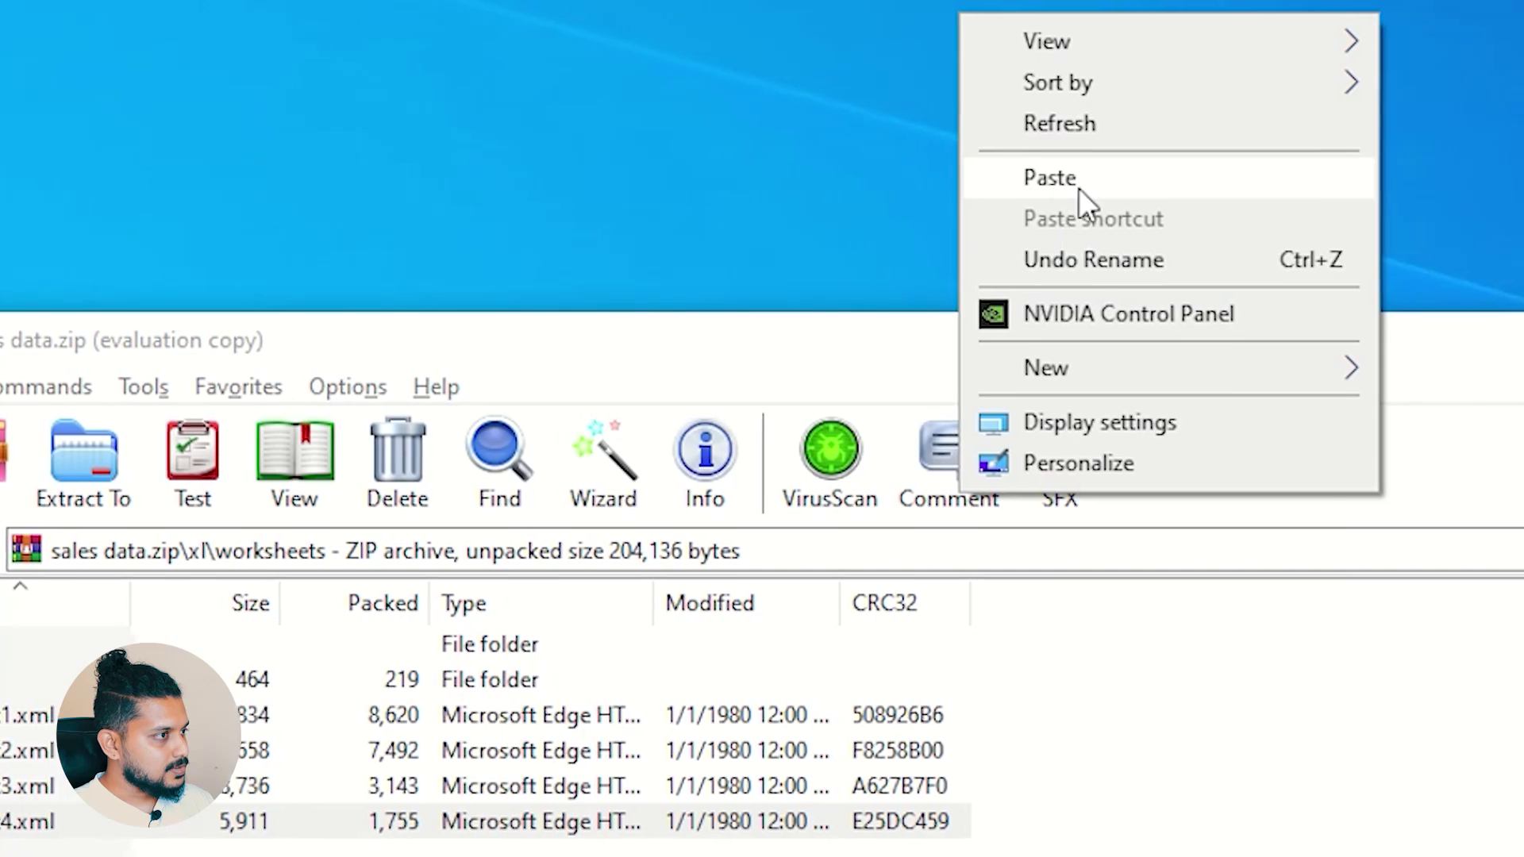
click(970, 188)
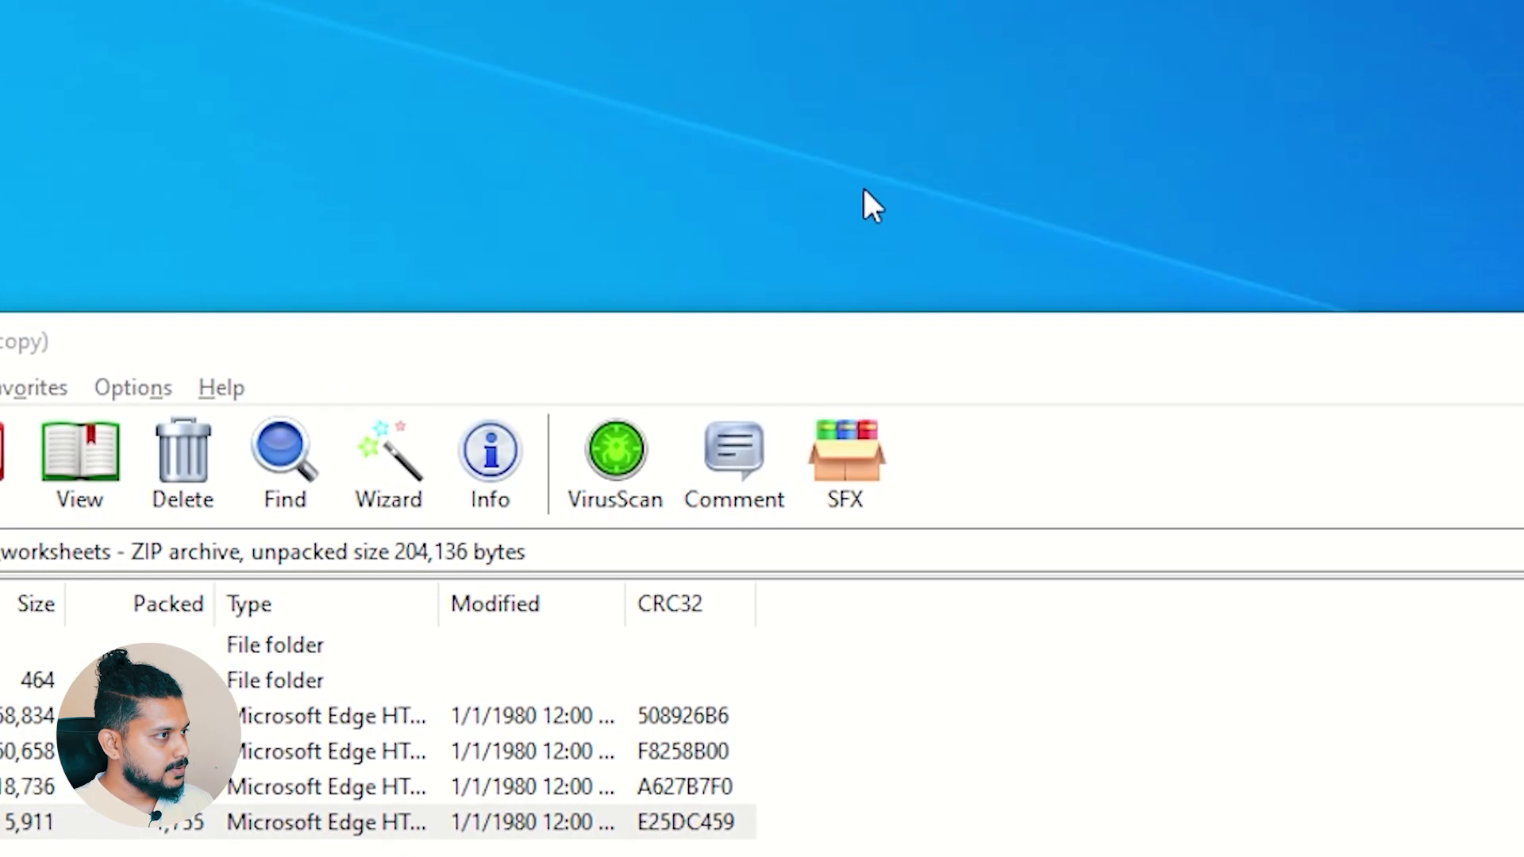
drag(754, 2, 778, 60)
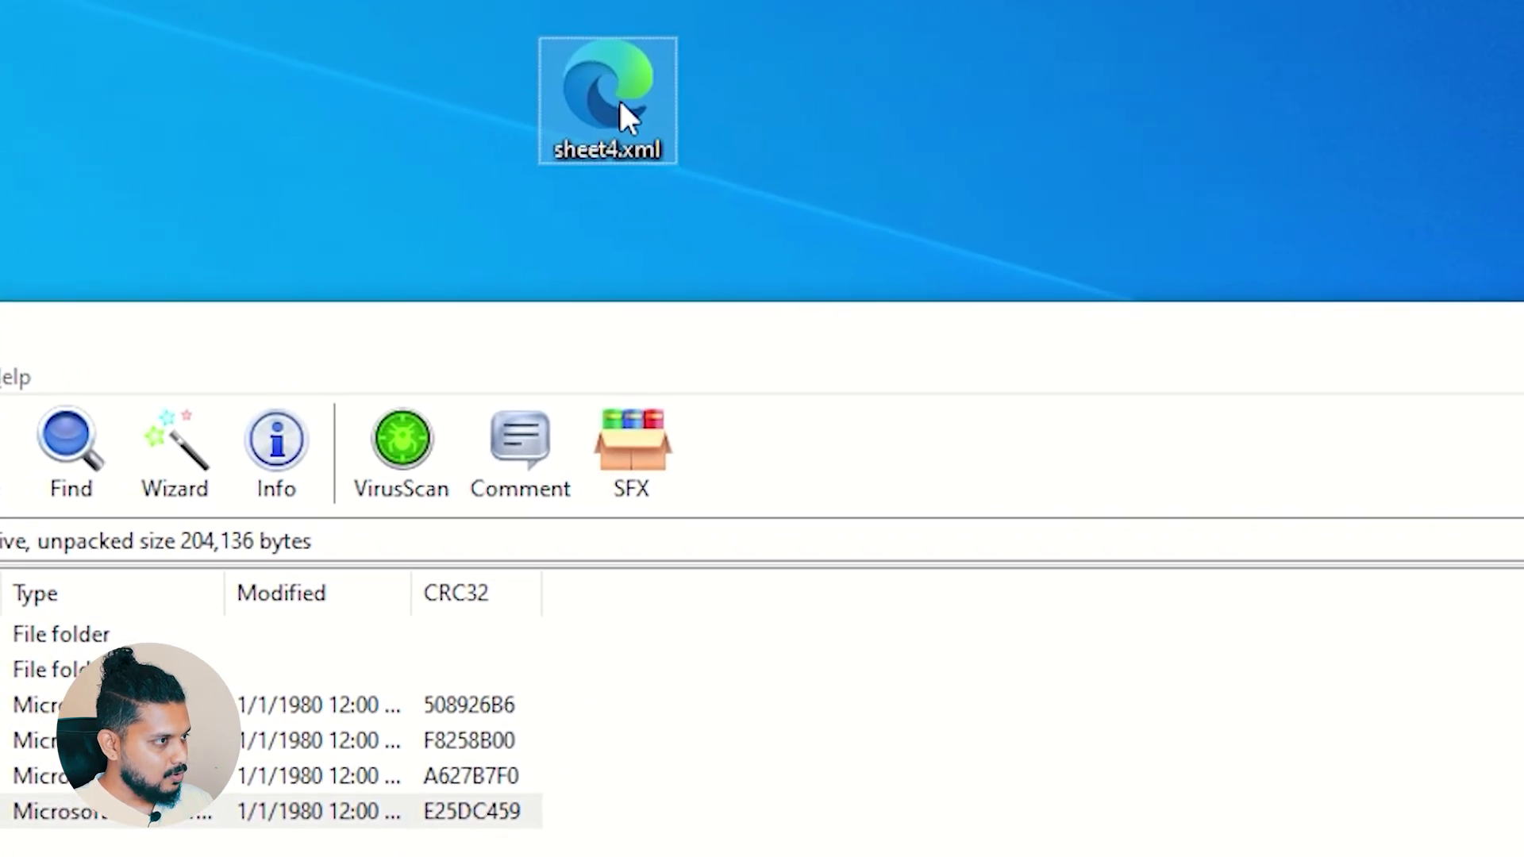
Open the desktop copy of sheet4.xml in Notepad and maximize its window
right_click(727, 109)
mouse_move(639, 325)
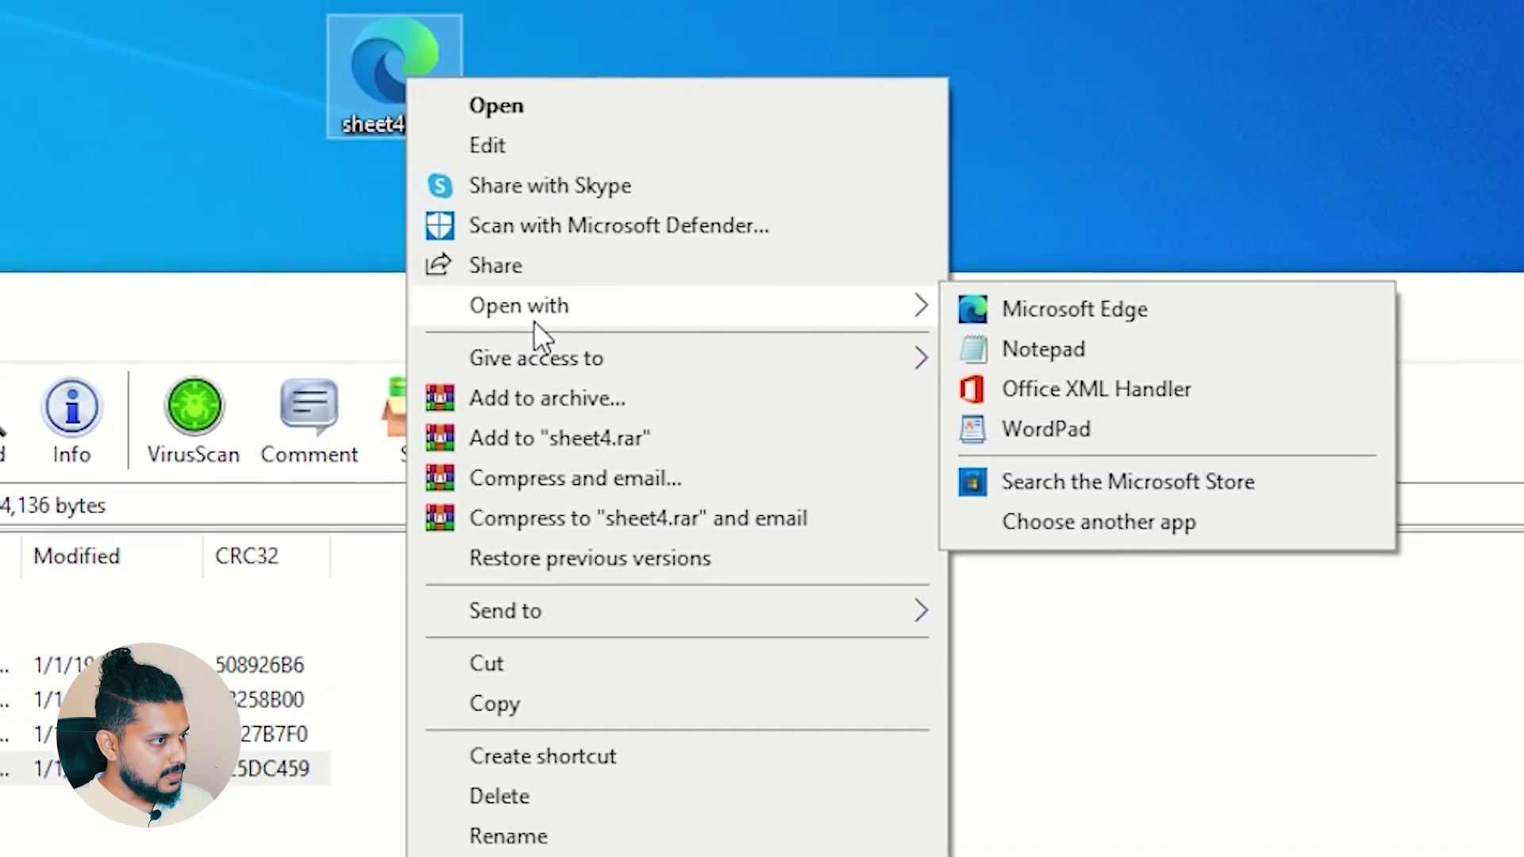
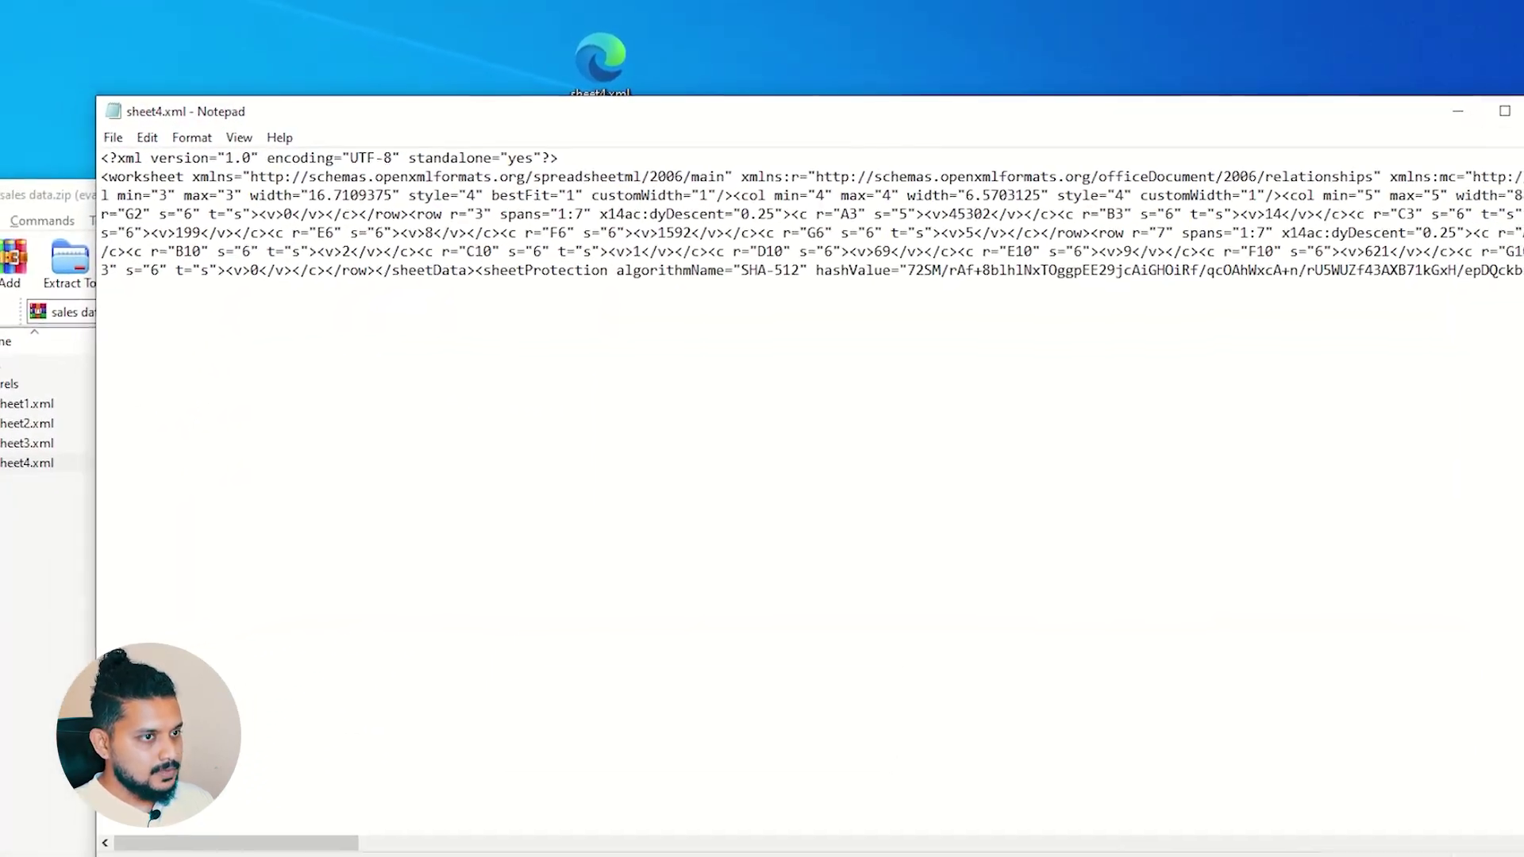
click(1495, 118)
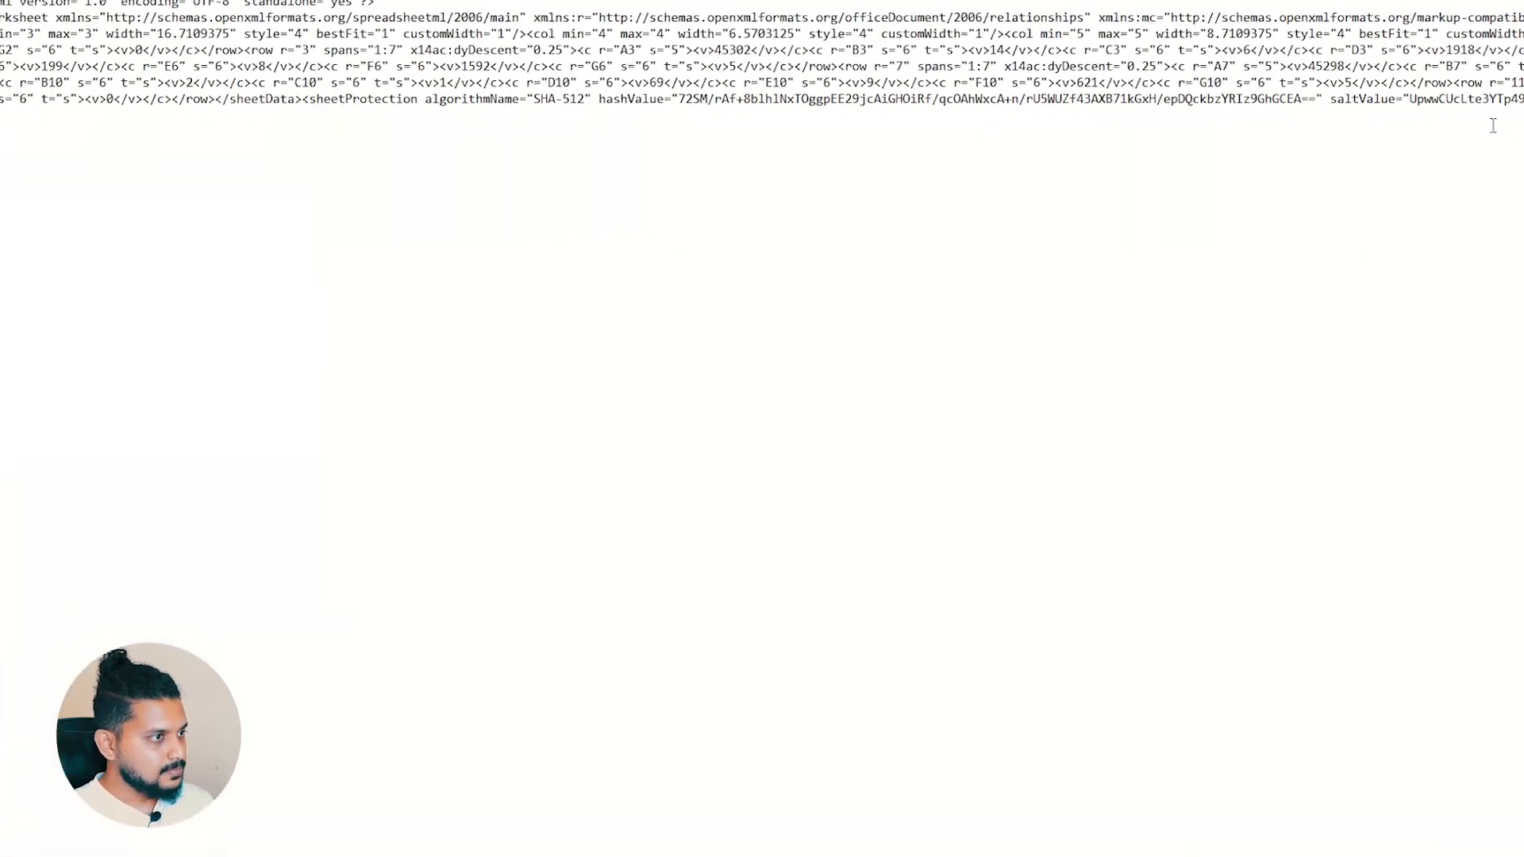
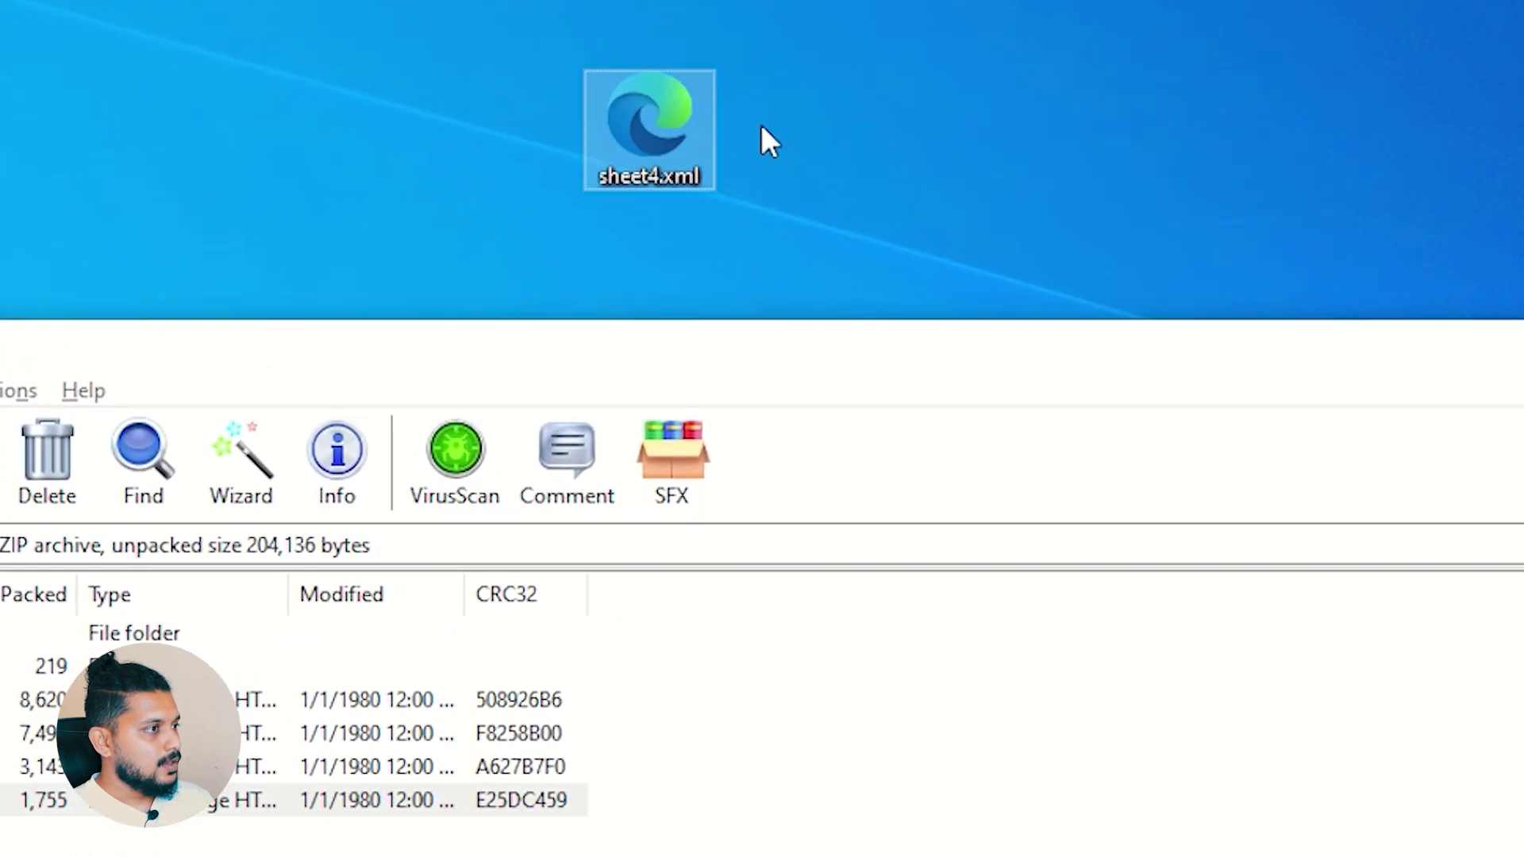
Delete the original sheet4.xml from the xl\worksheets folder of the sales data.zip archive
click(612, 116)
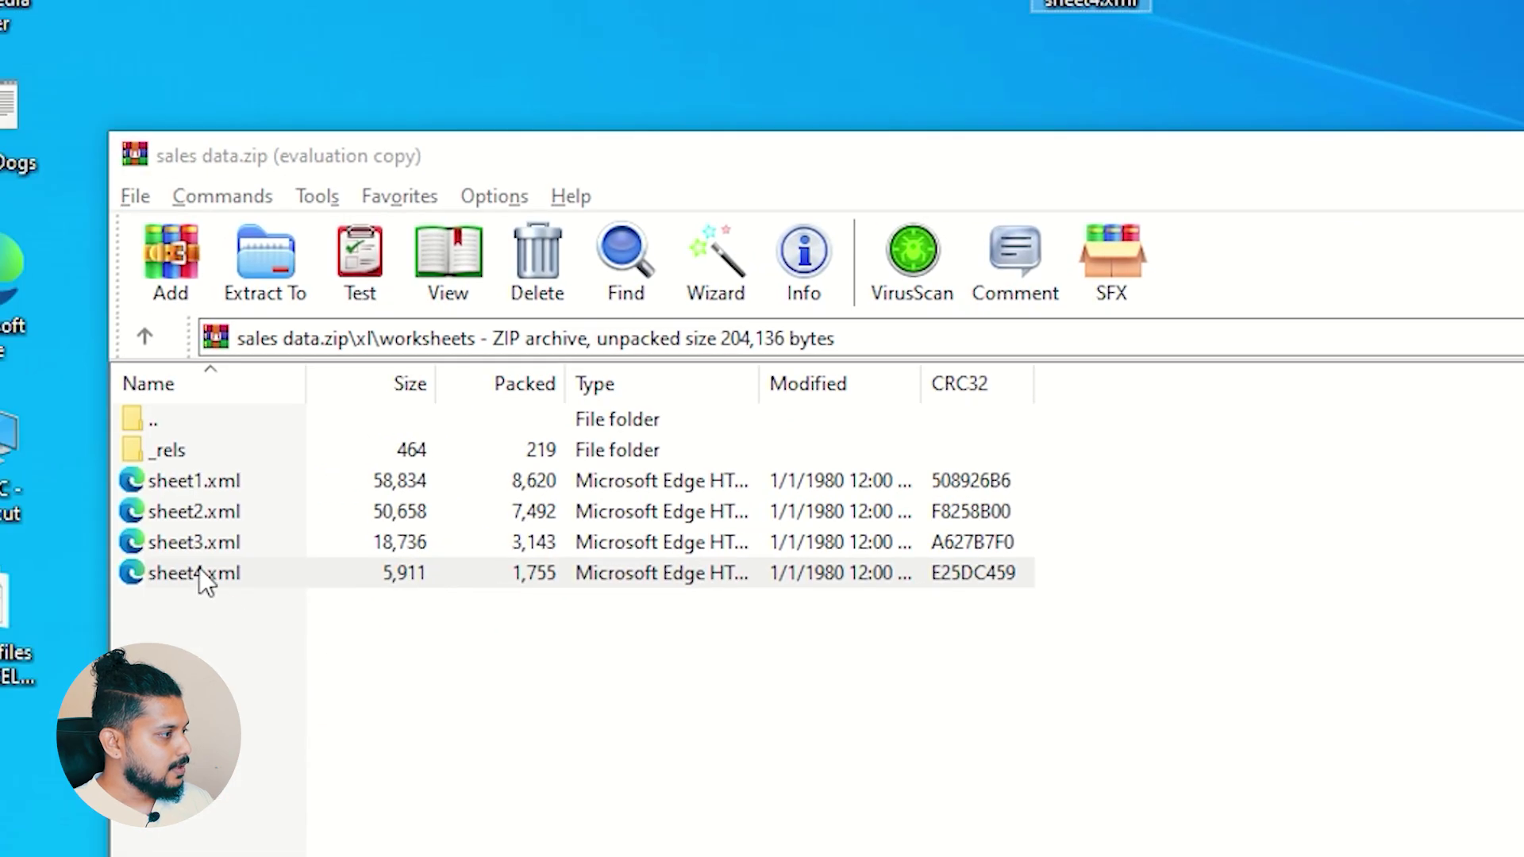
click(199, 571)
click(178, 575)
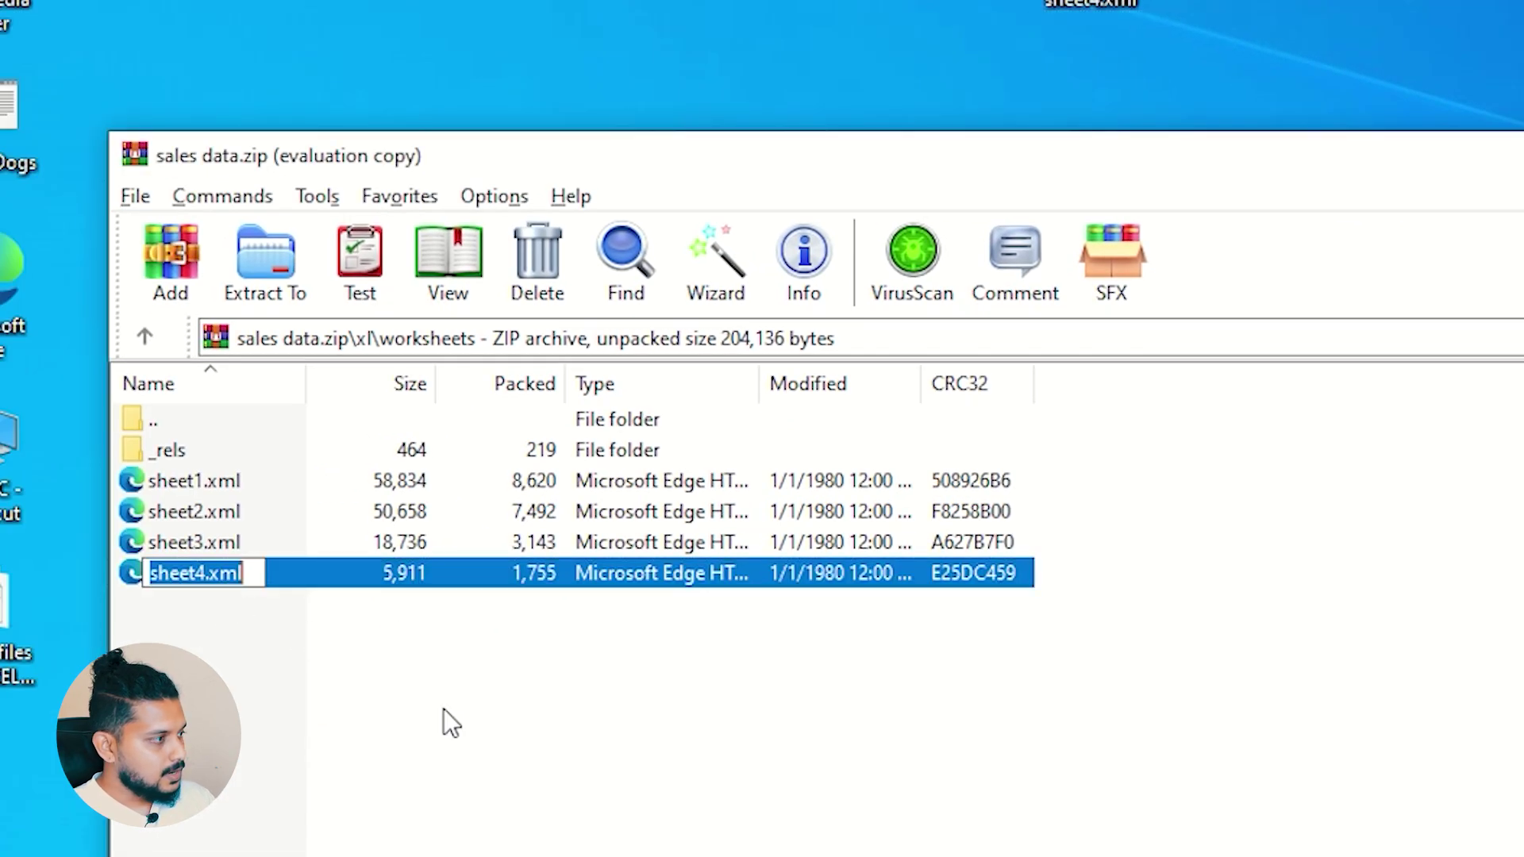
key(Escape)
click(329, 716)
click(198, 584)
key(Delete)
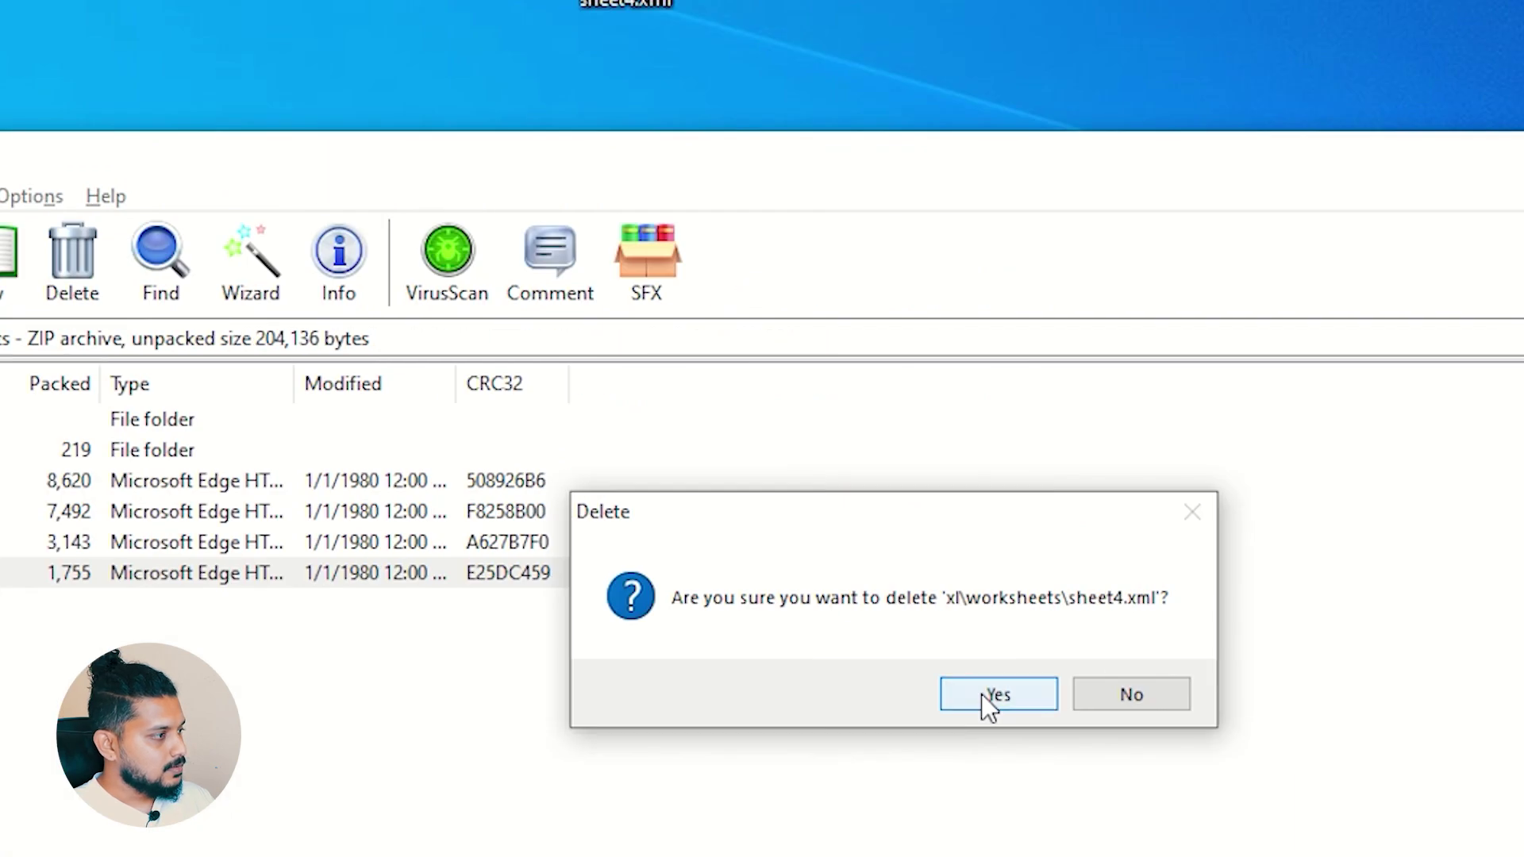
click(1453, 687)
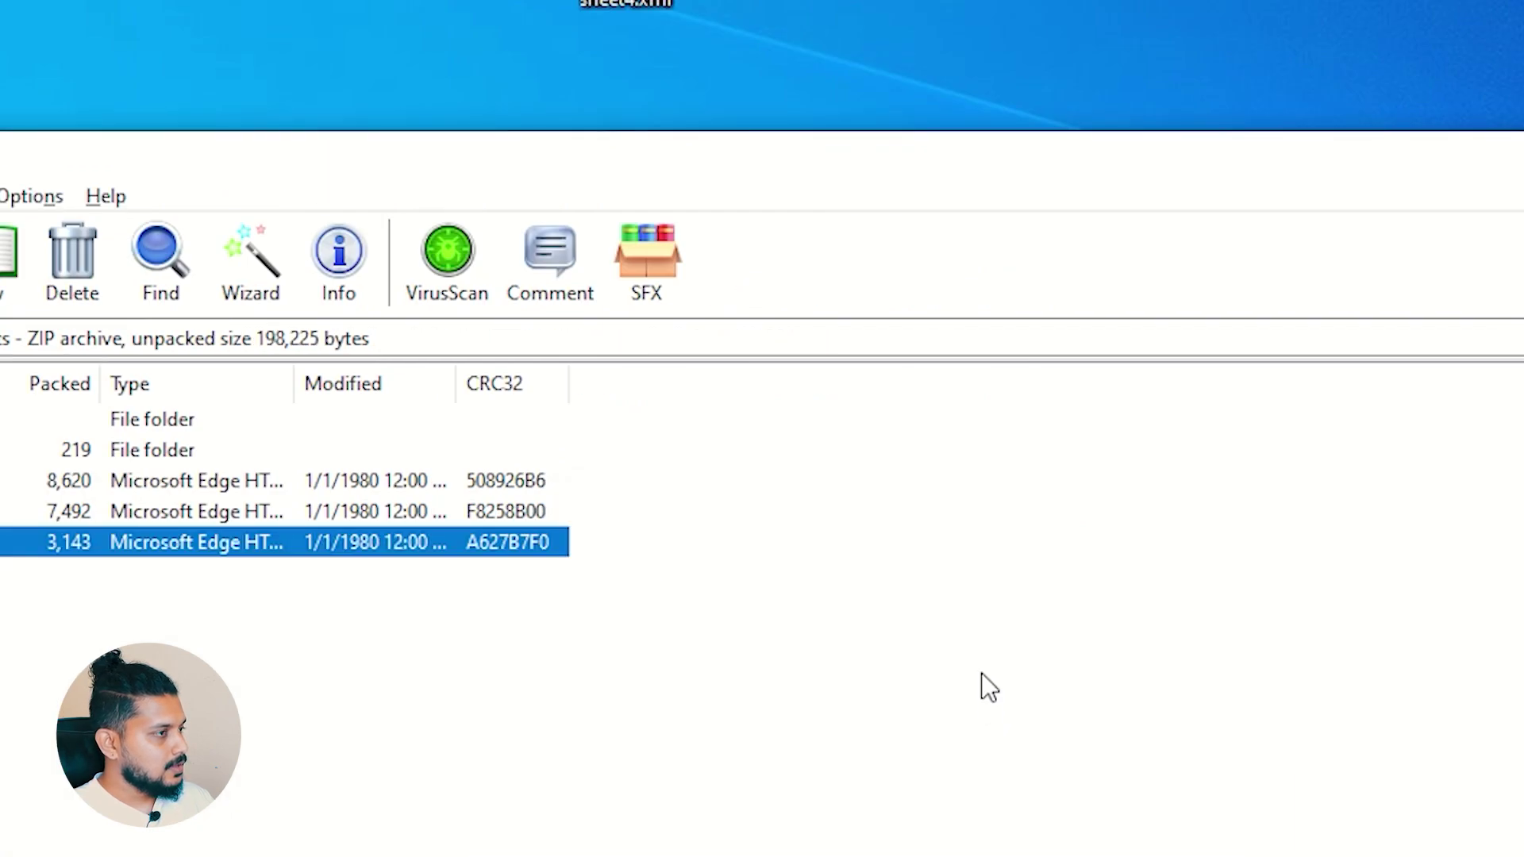
Add the edited sheet4.xml from the desktop to the archive's worksheets folder with the default archive settings, and close the archive window
click(641, 5)
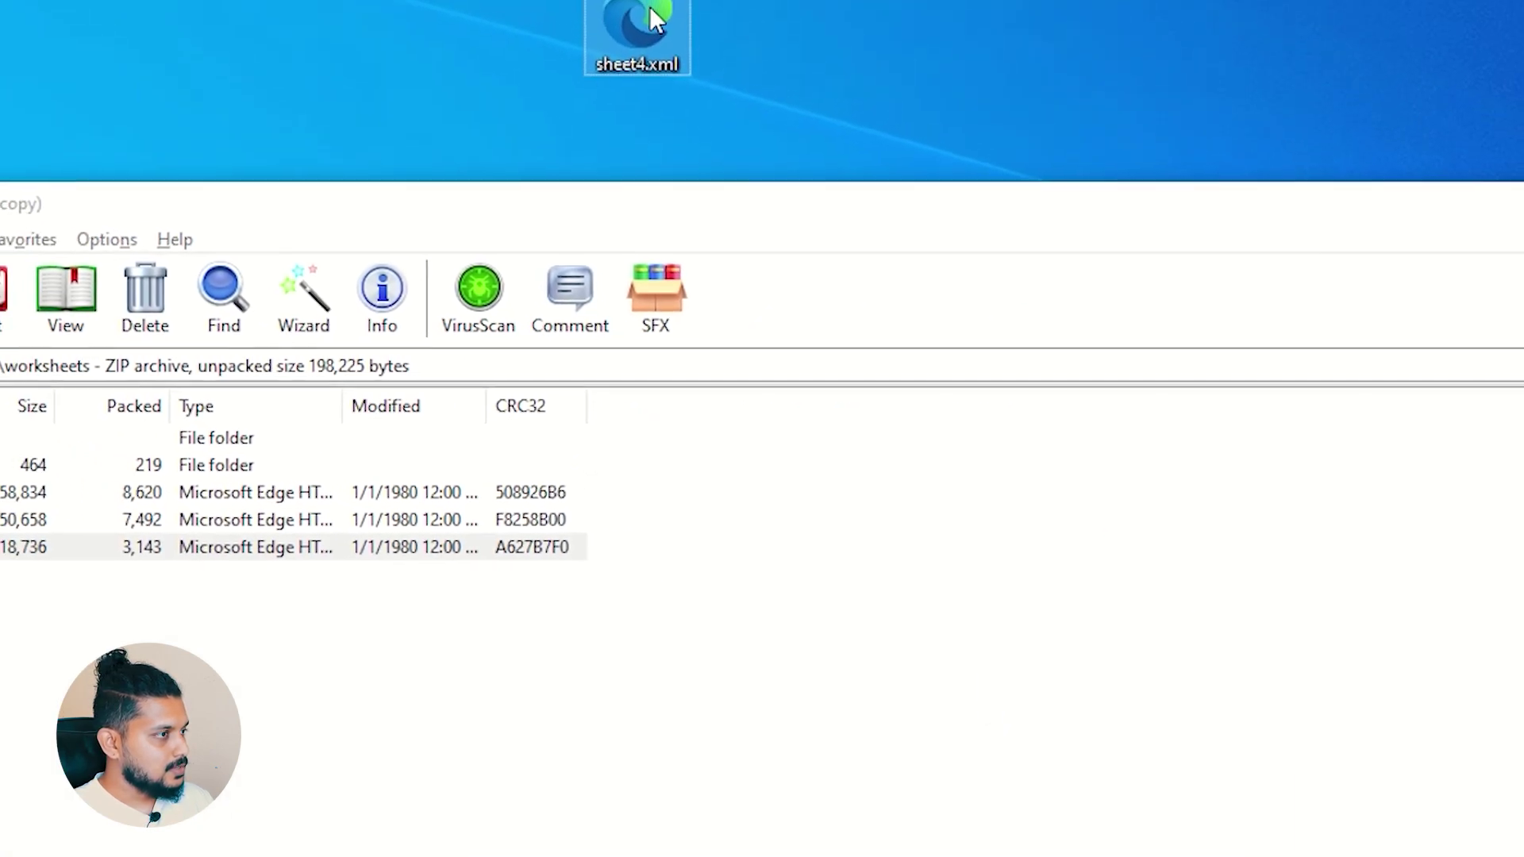
drag(649, 8, 139, 592)
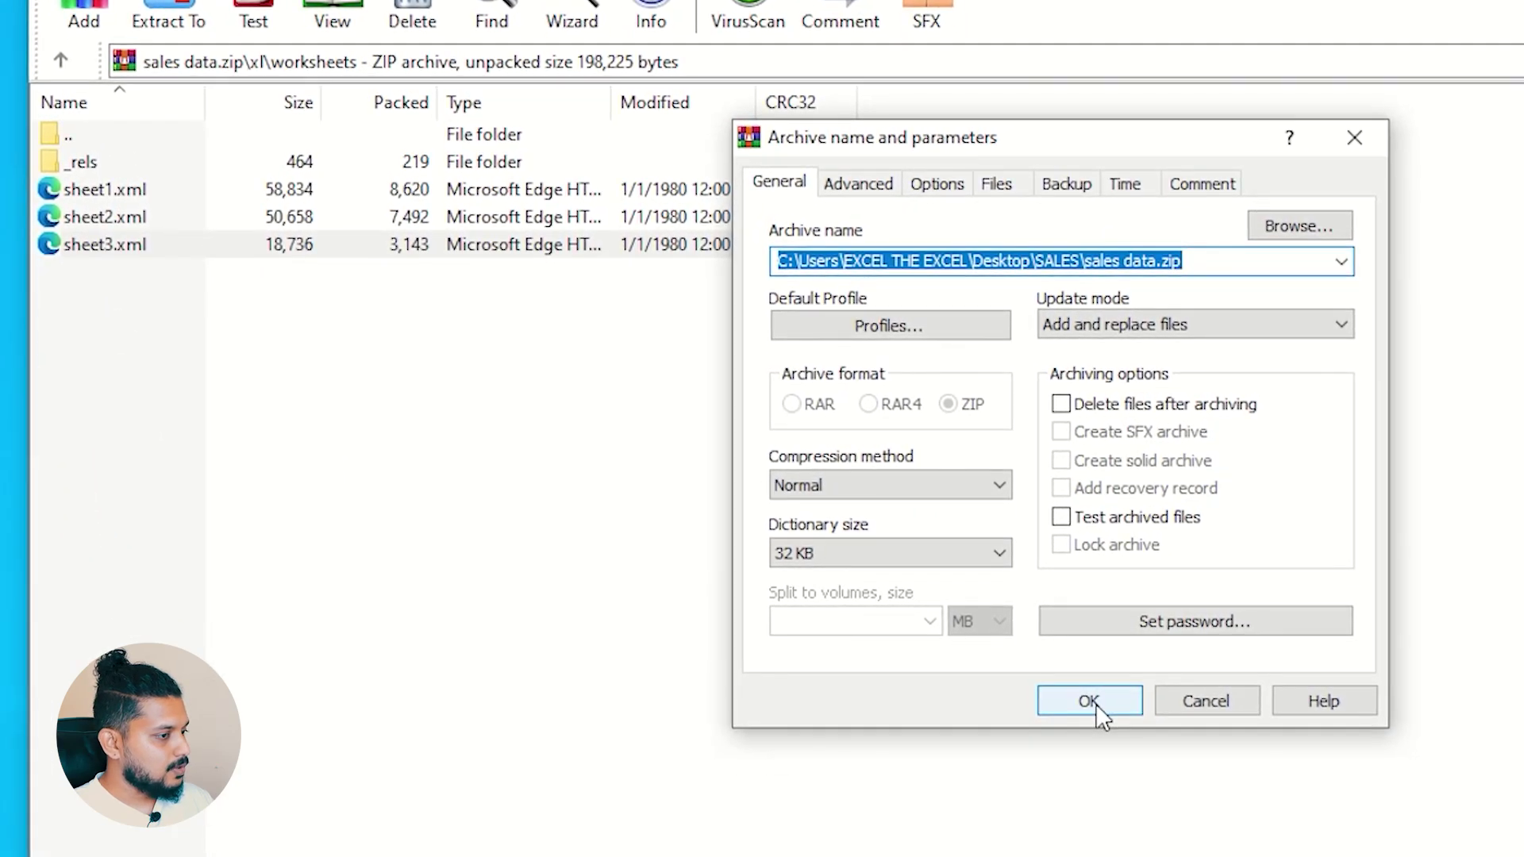
click(1095, 703)
click(118, 278)
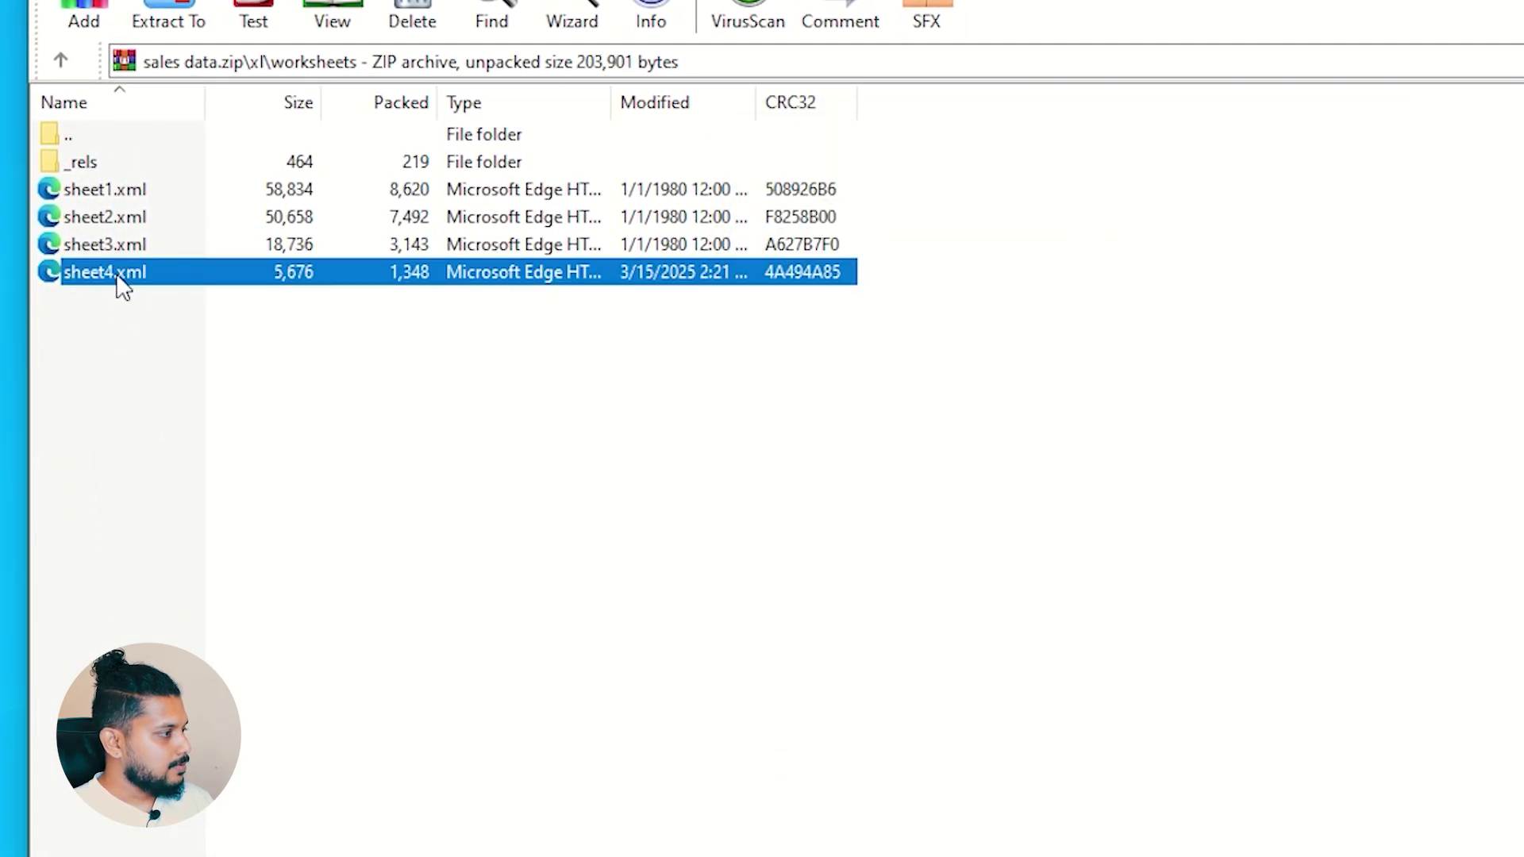
click(1519, 147)
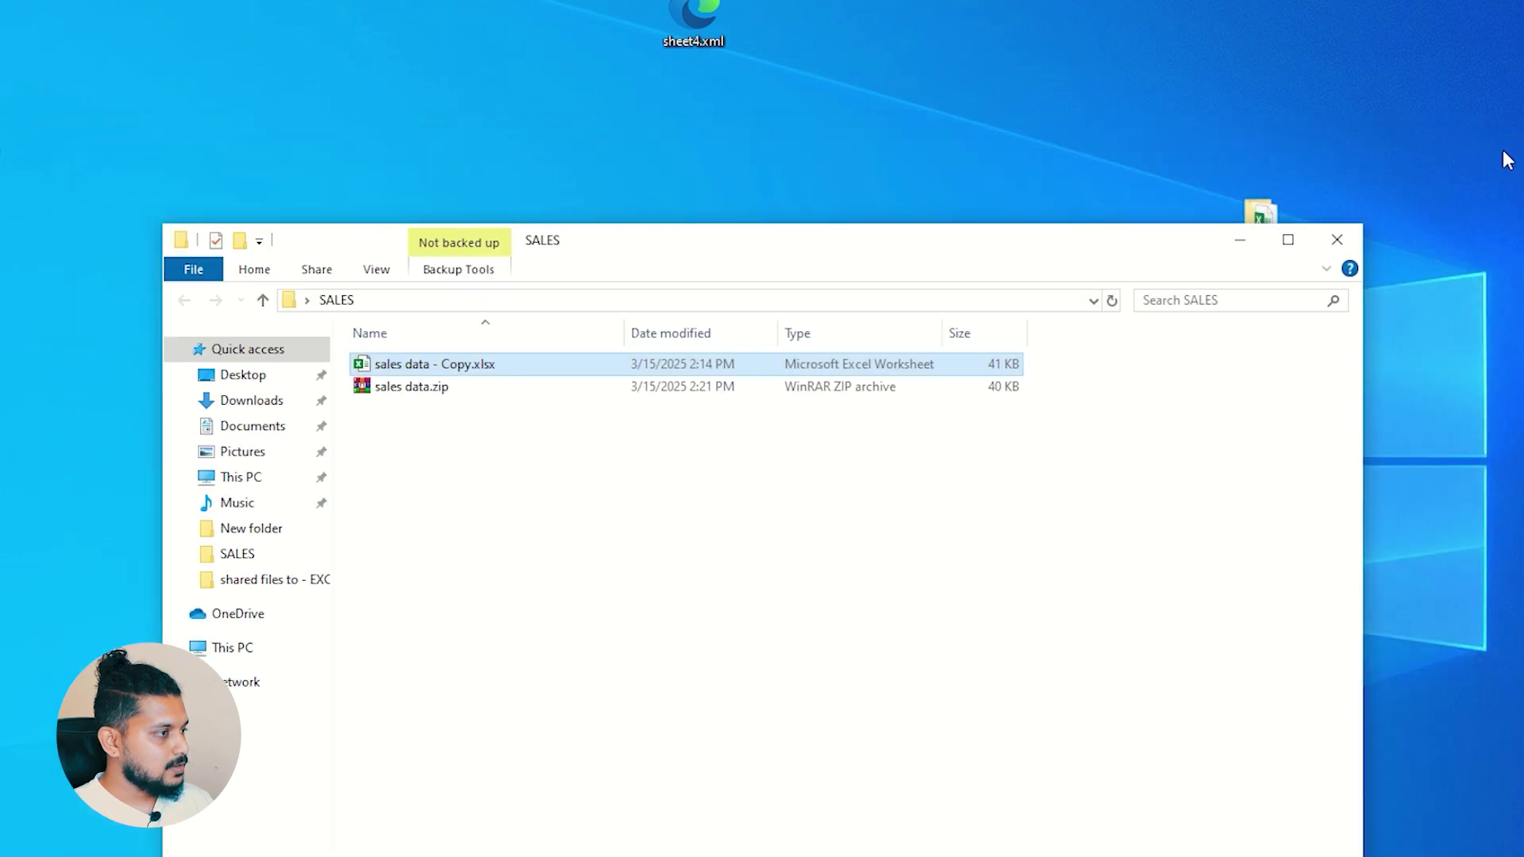
Rename sales data.zip in the SALES folder to sales data.xlsx and open the workbook
click(431, 389)
key(F2)
click(435, 389)
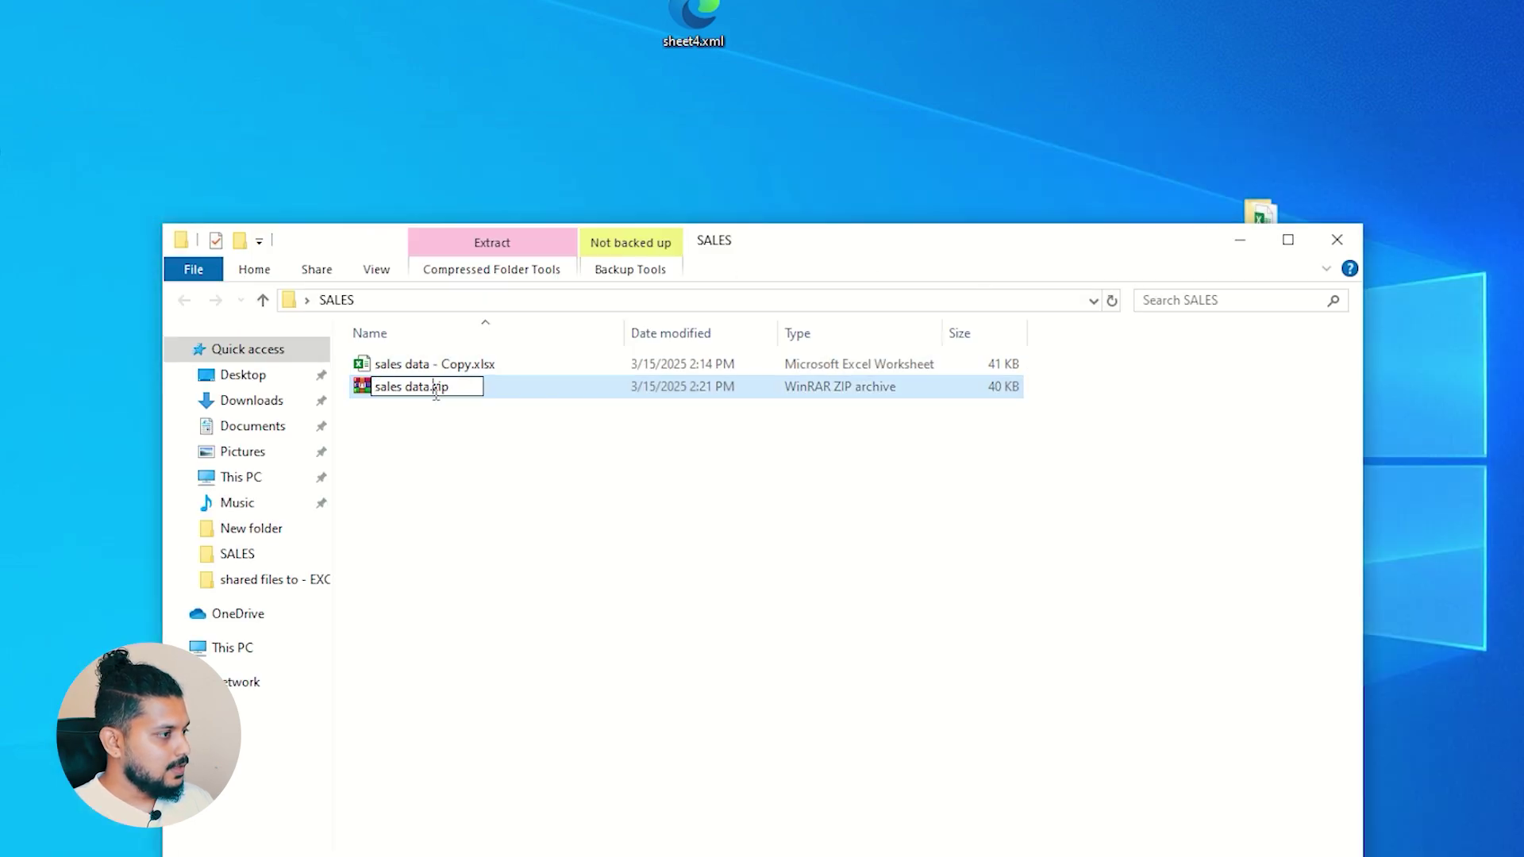
key(Delete)
key(Delete)
key(Delete)
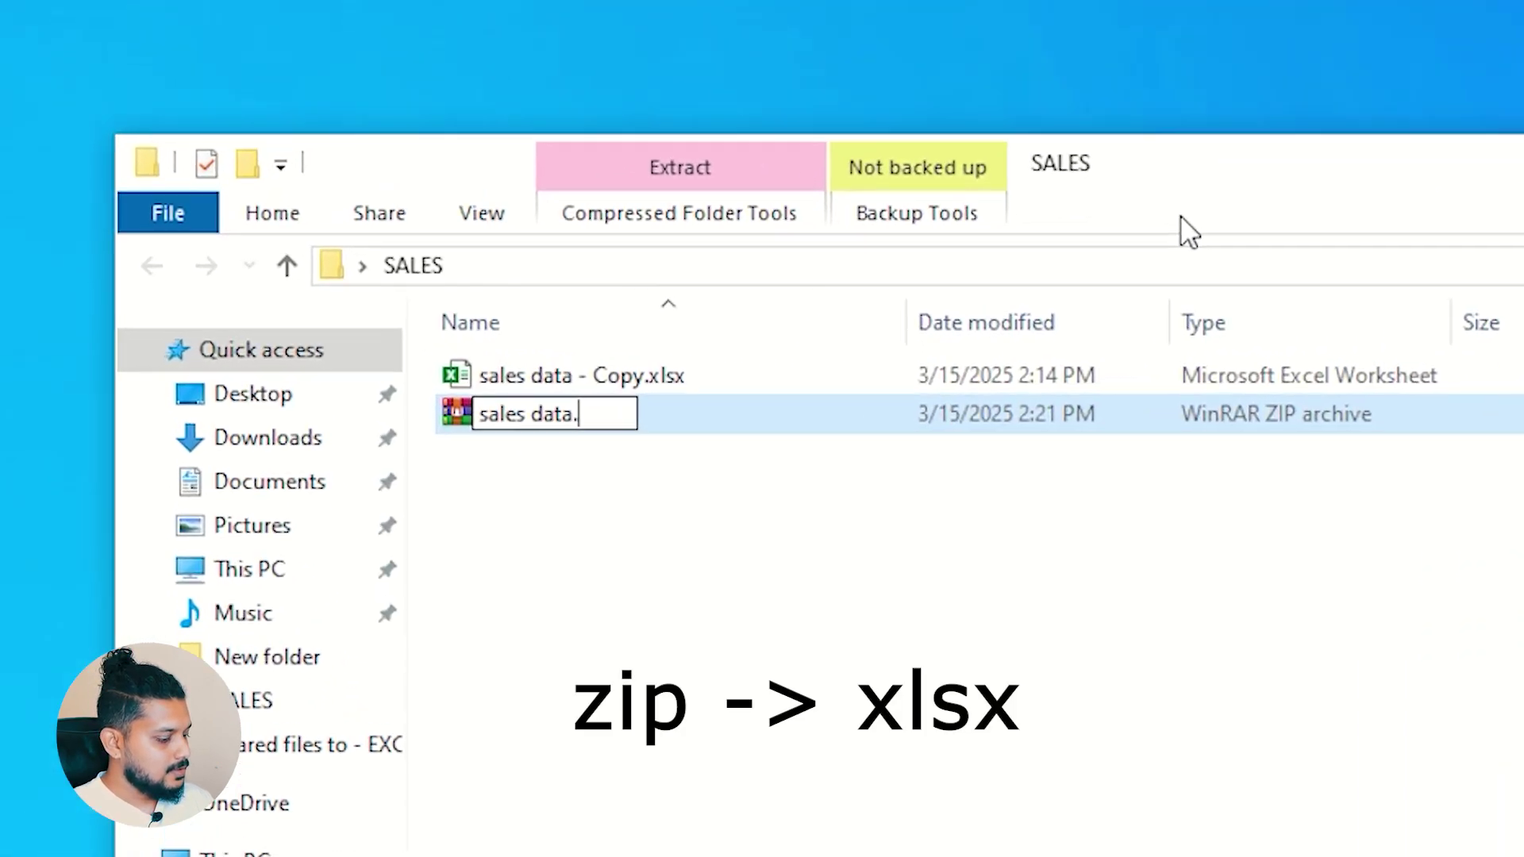
text(xlsx)
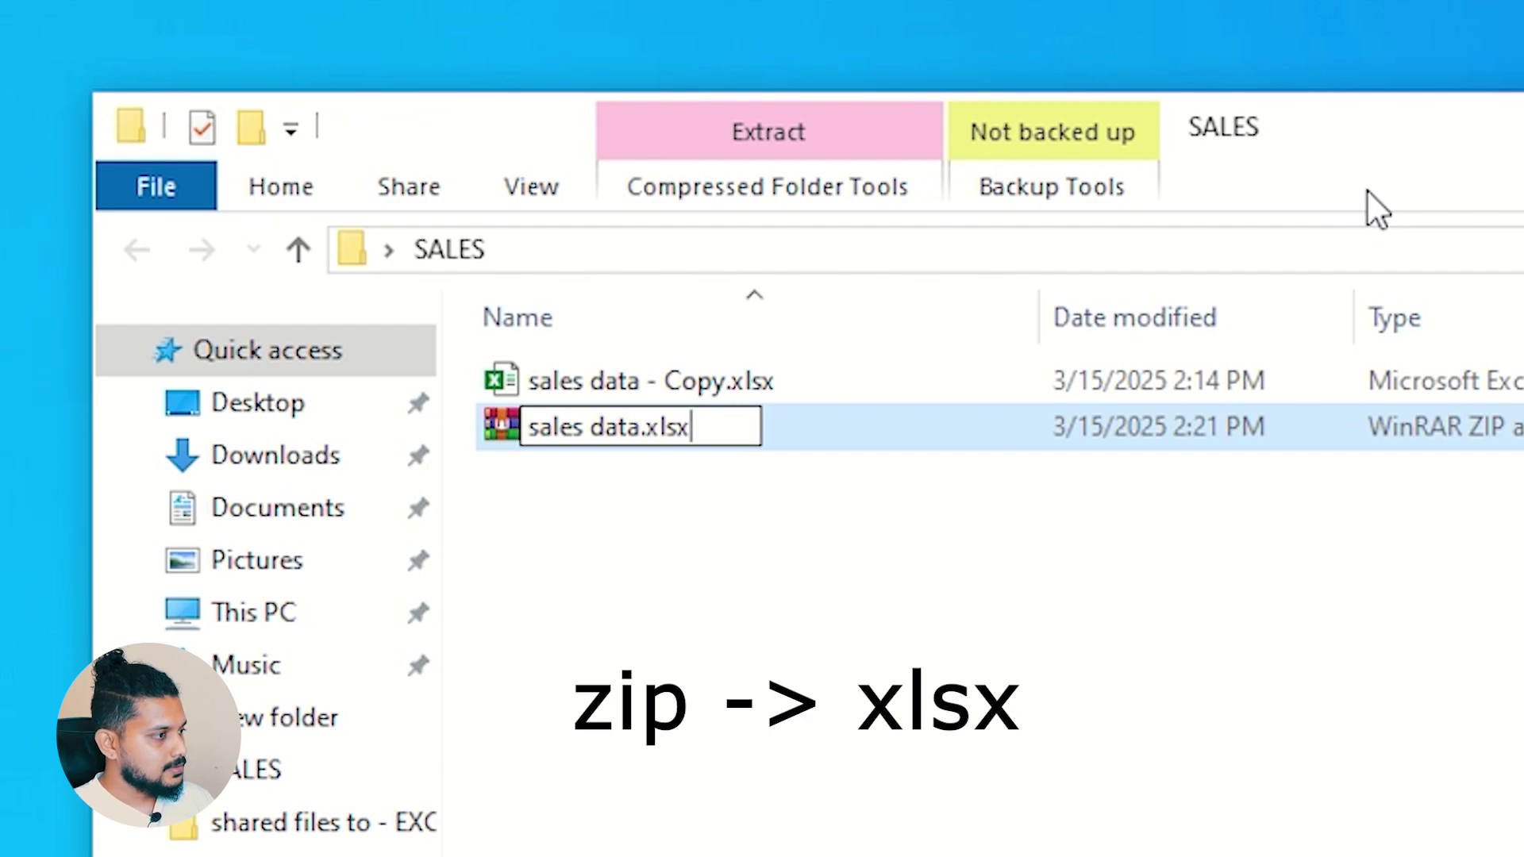
key(Return)
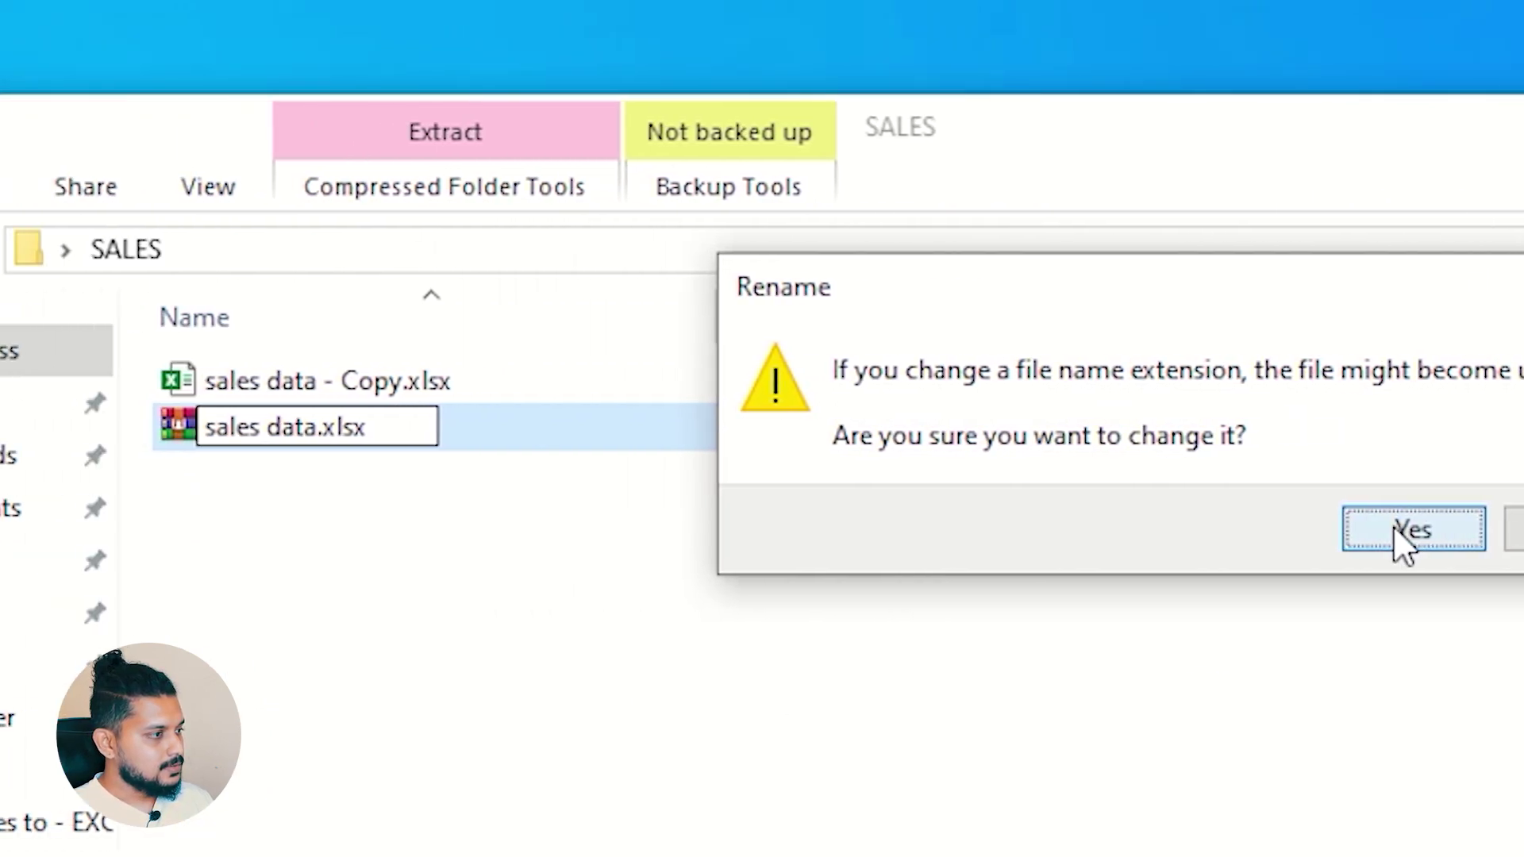
click(1523, 527)
click(408, 438)
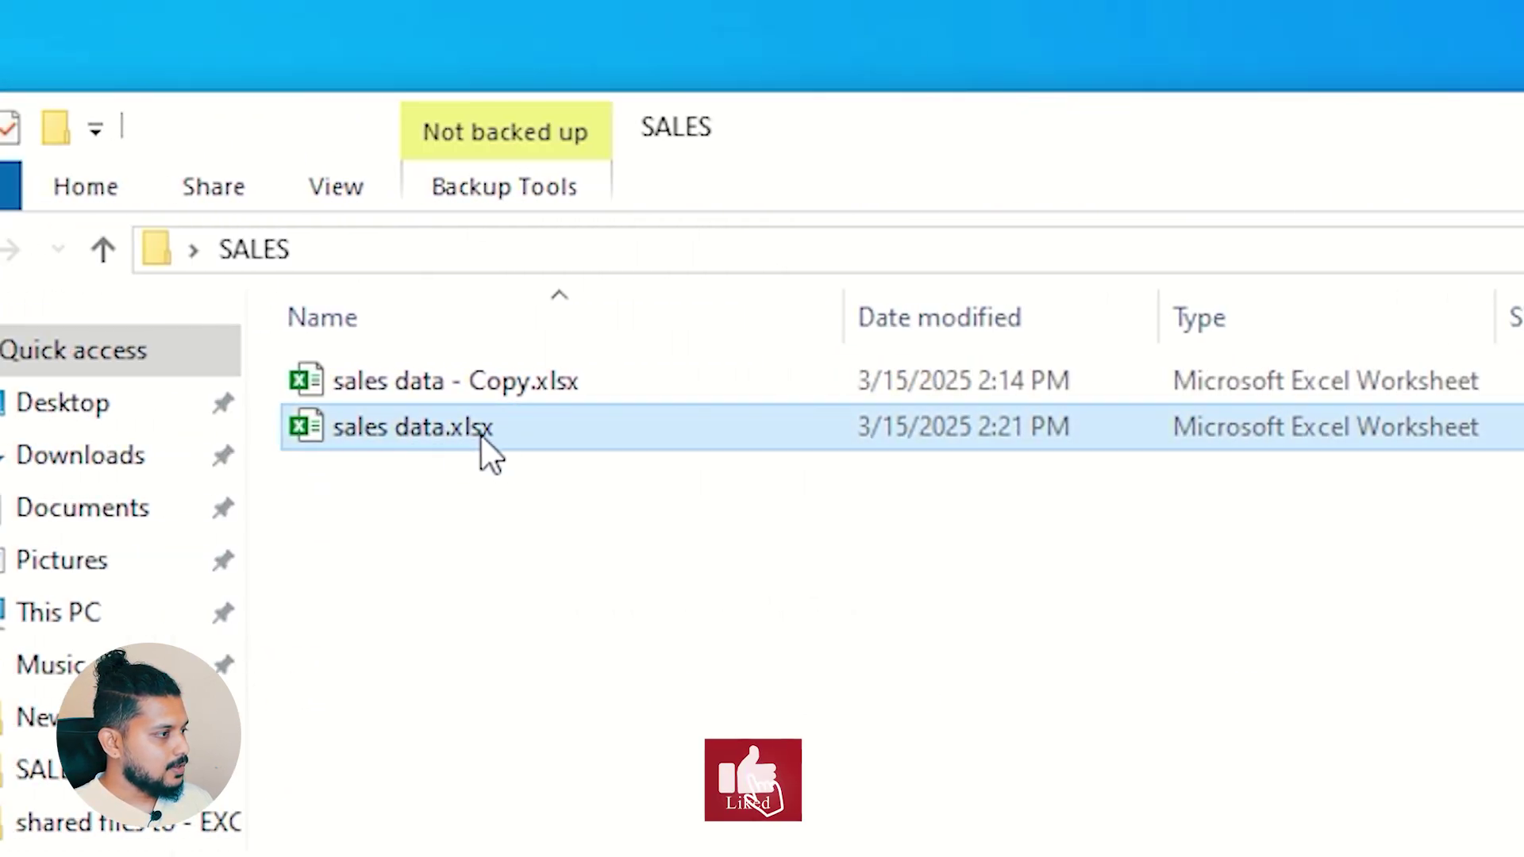
double_click(381, 438)
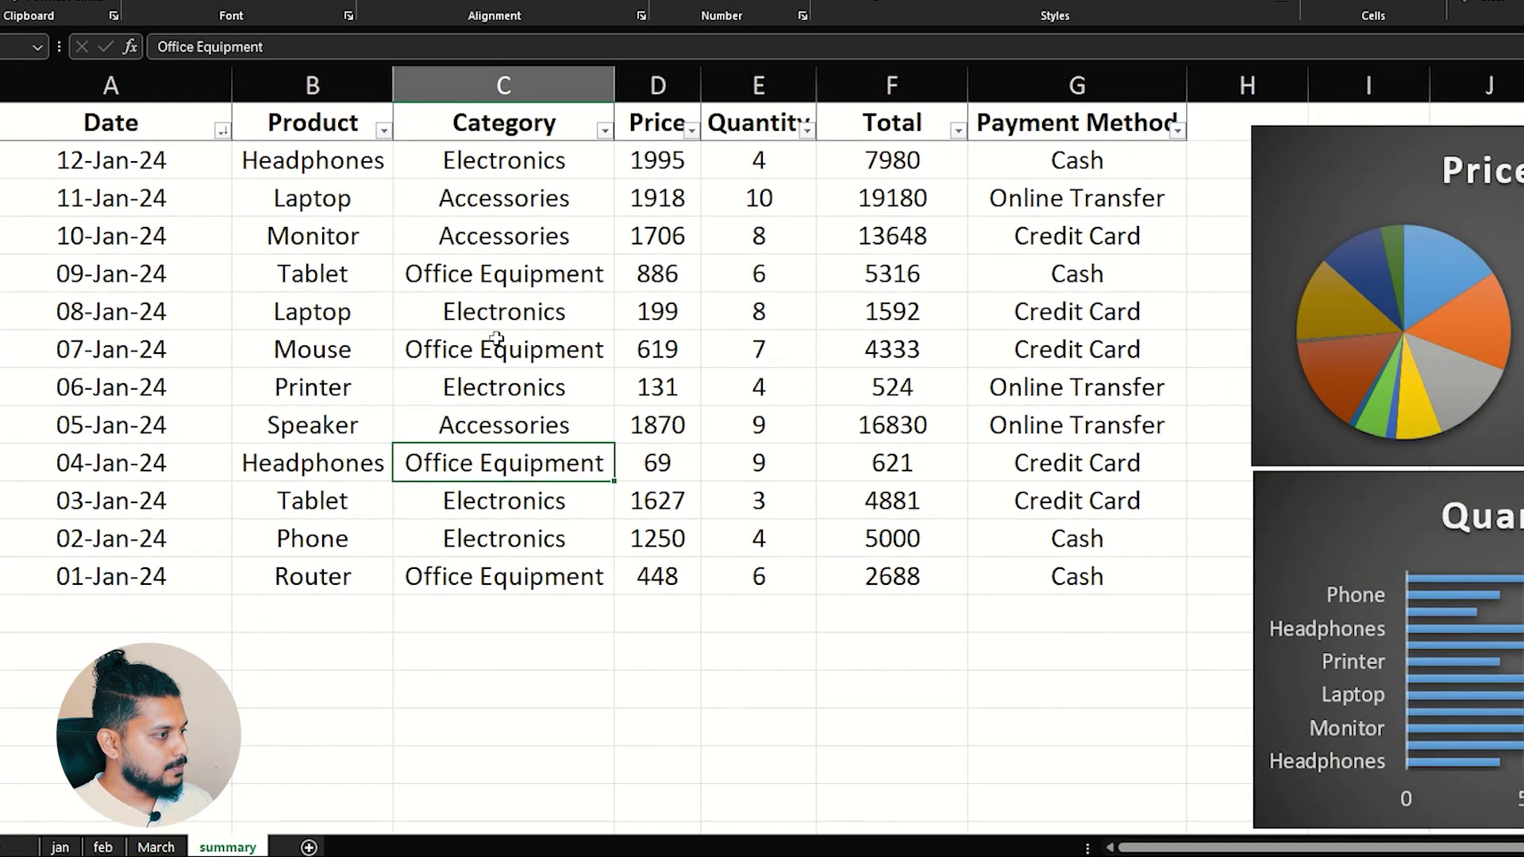
Test editing the summary sheet: enter f as Category for 07-Jan-24 and 08-Jan-24, g for 09-Jan-24, and shift the Price chart slightly
click(496, 339)
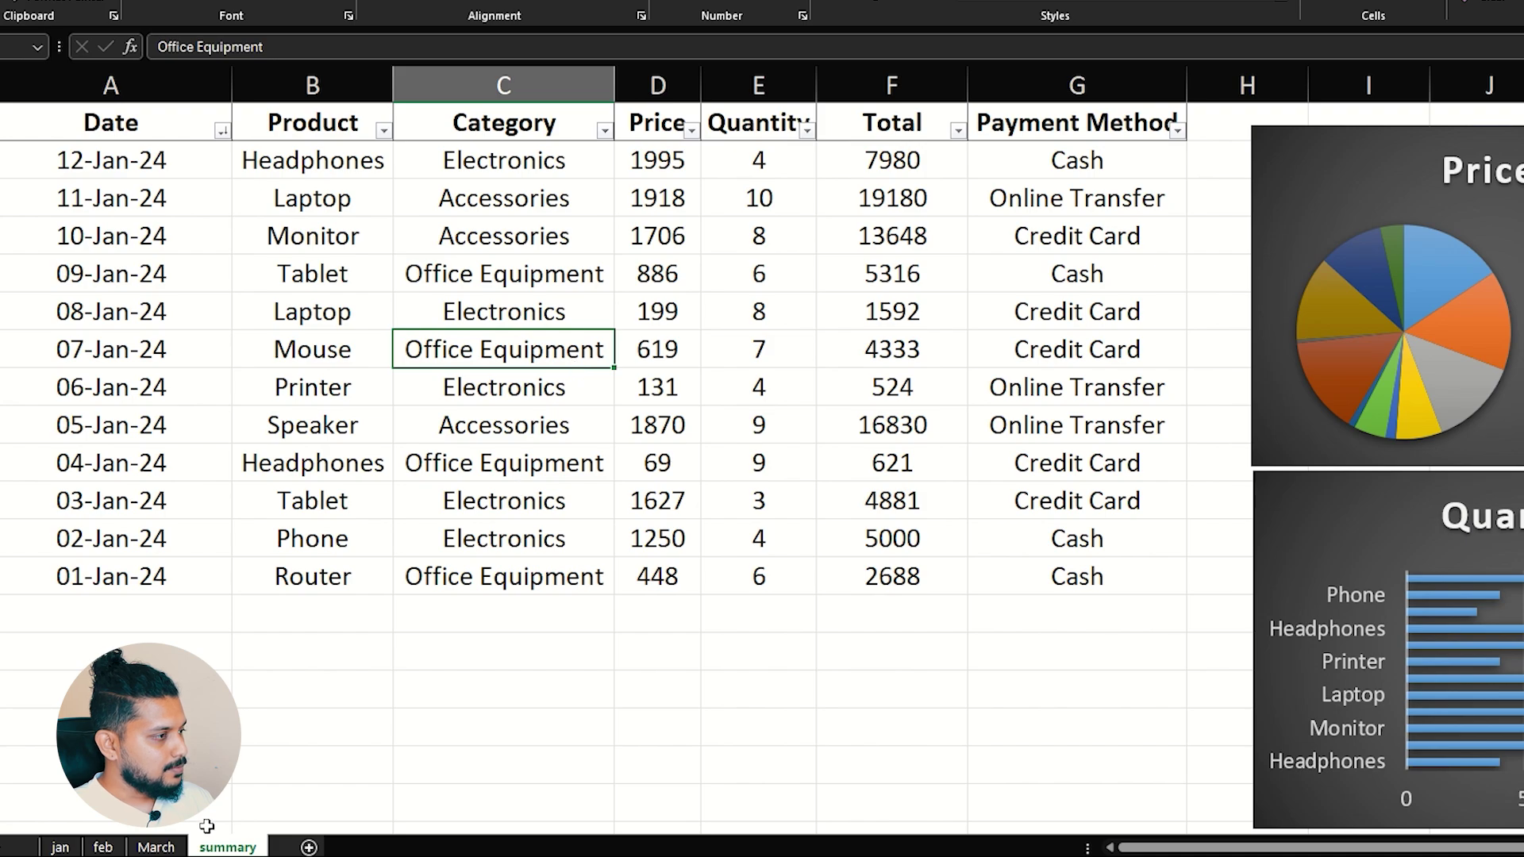
text(f)
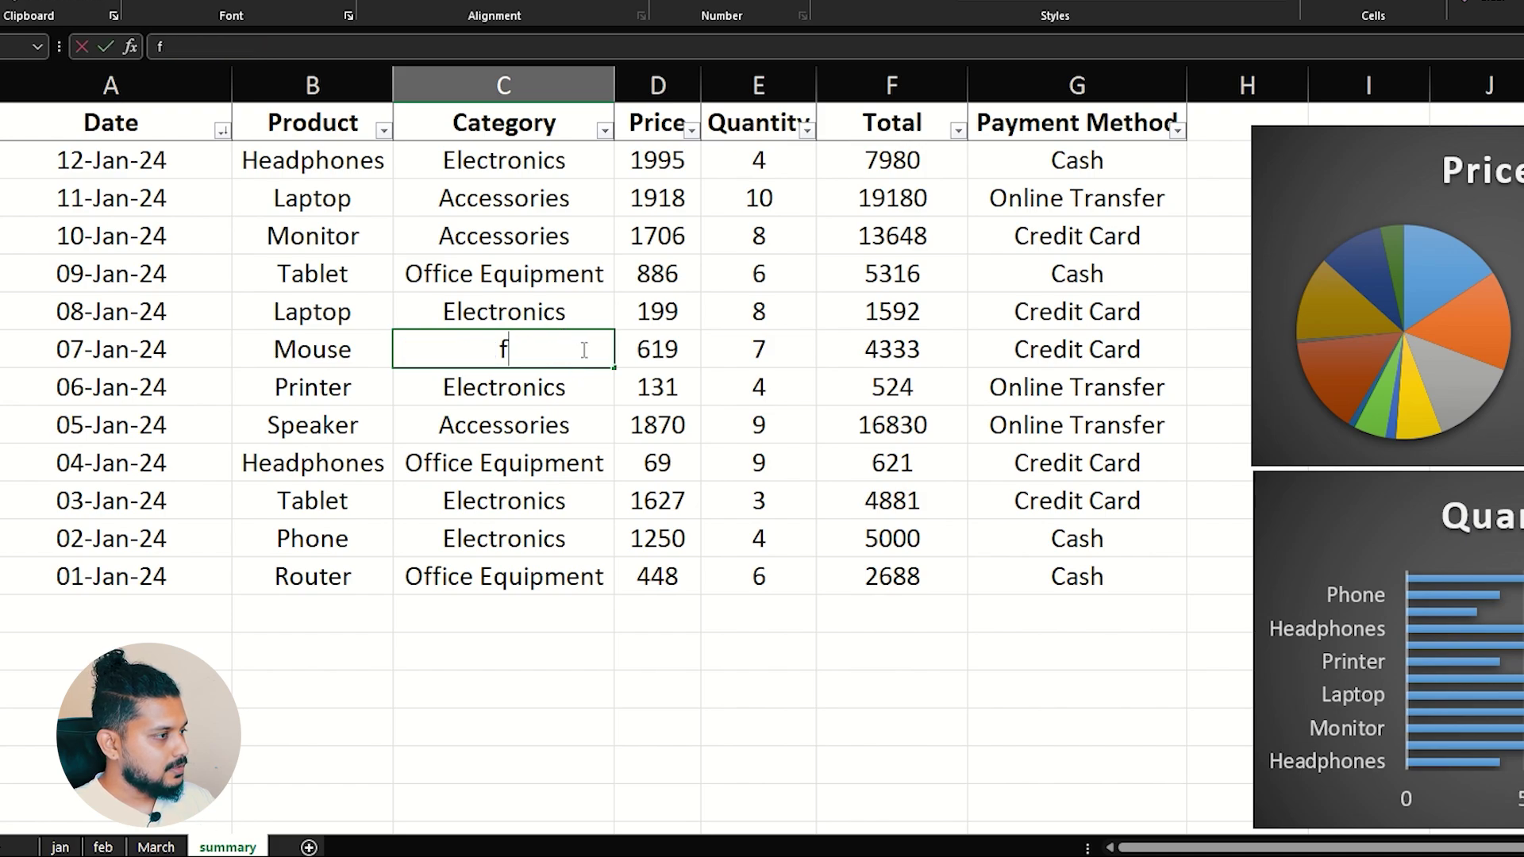
click(558, 315)
text(f)
click(557, 288)
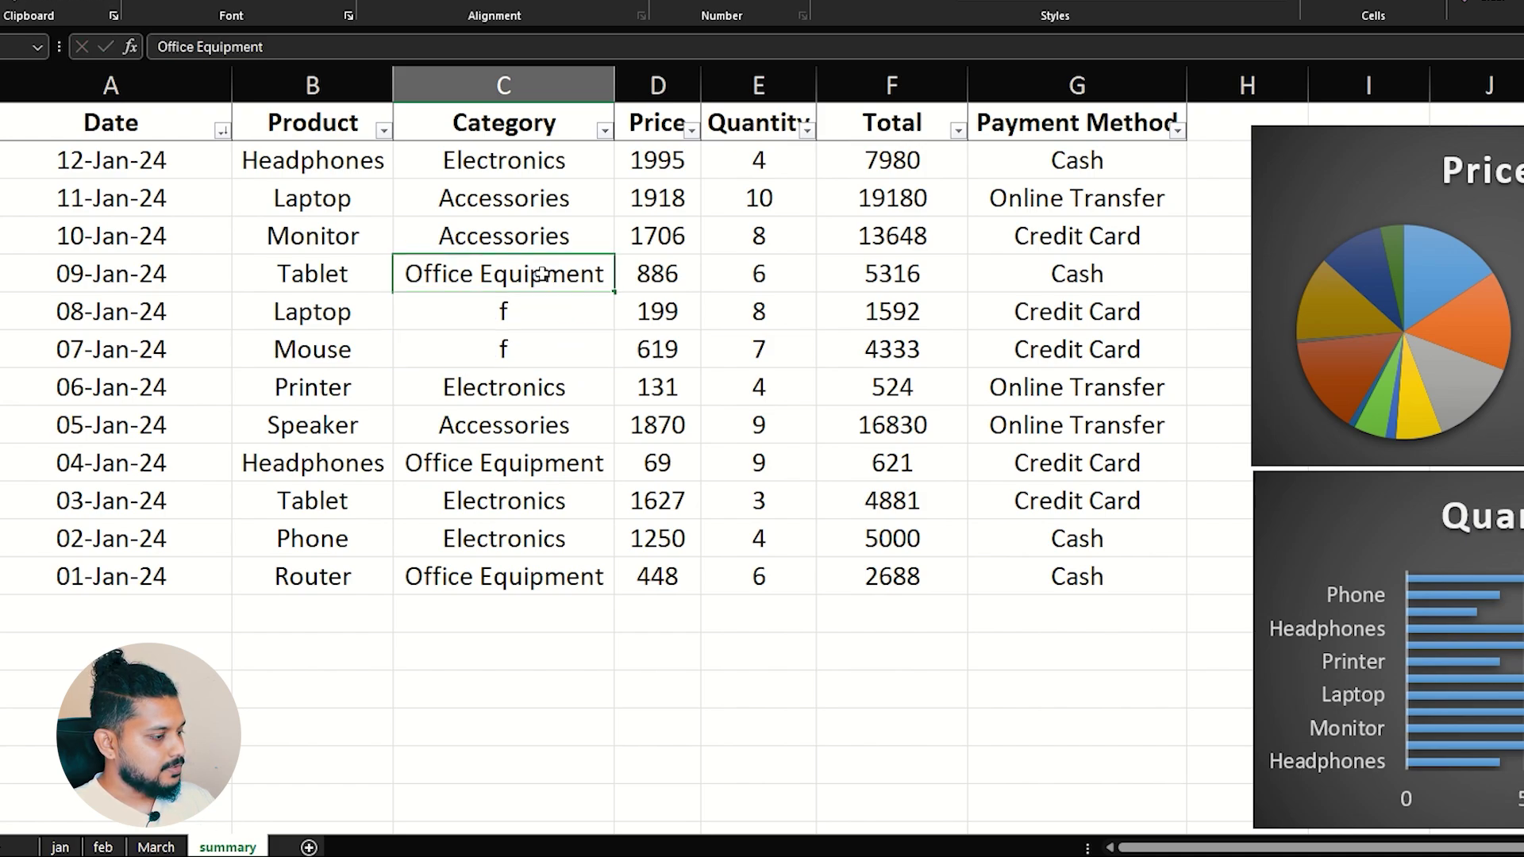
text(g)
drag(1330, 156, 1310, 160)
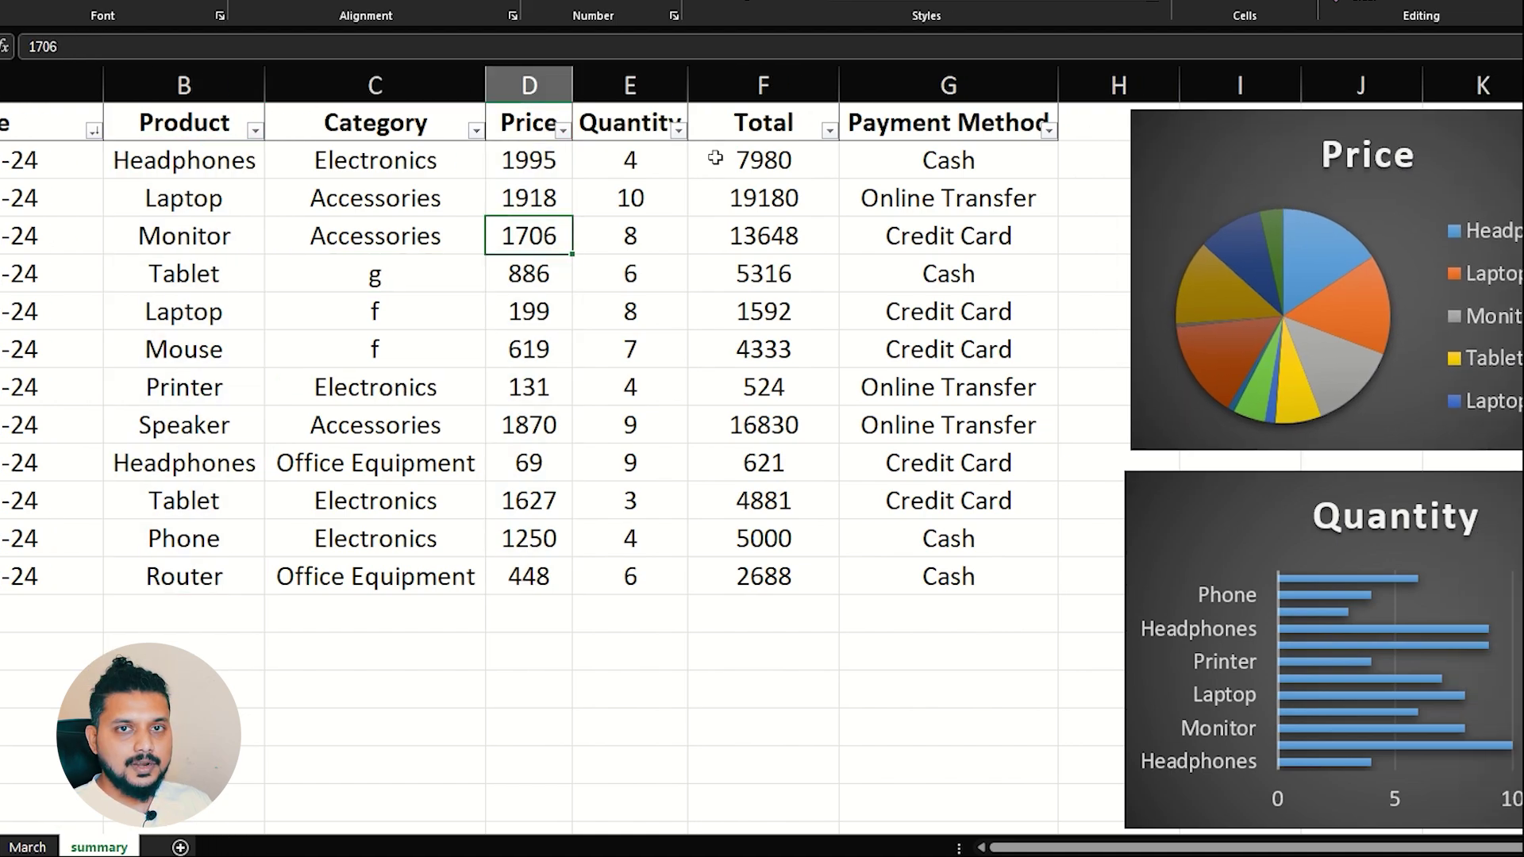